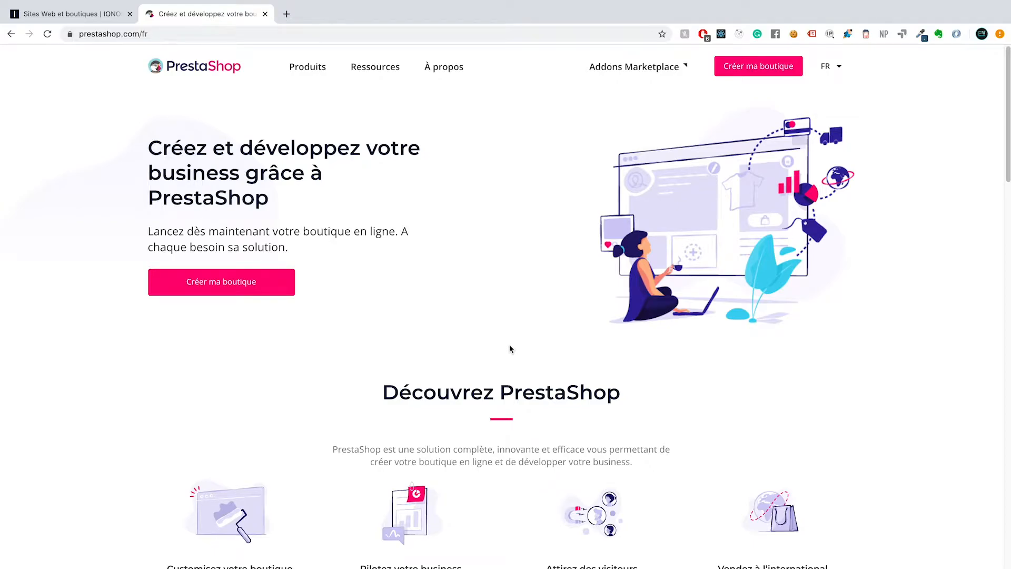
From the IONOS tab, go to Sites Web et boutiques and open the App Center catalogue
click(88, 19)
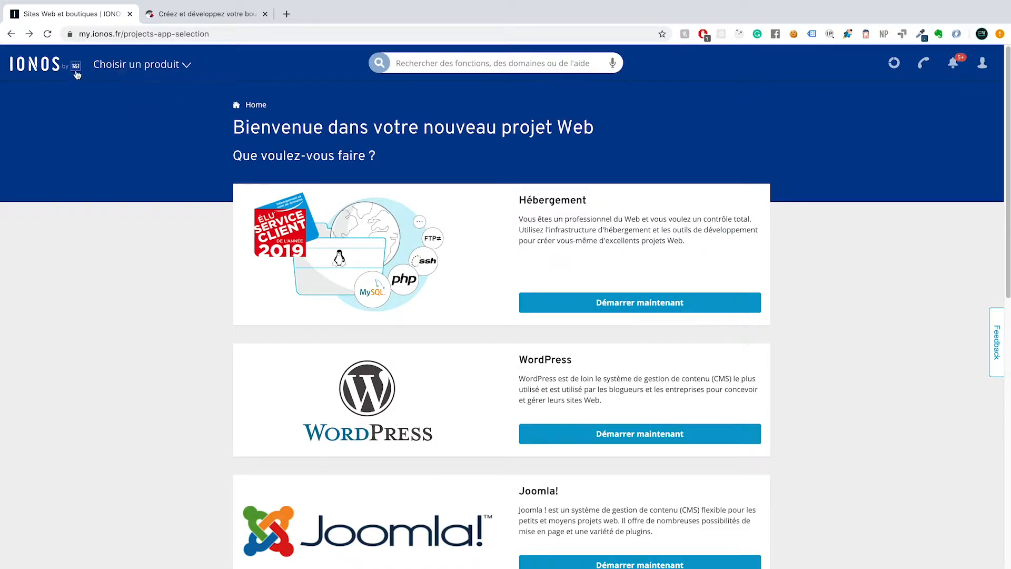
click(157, 66)
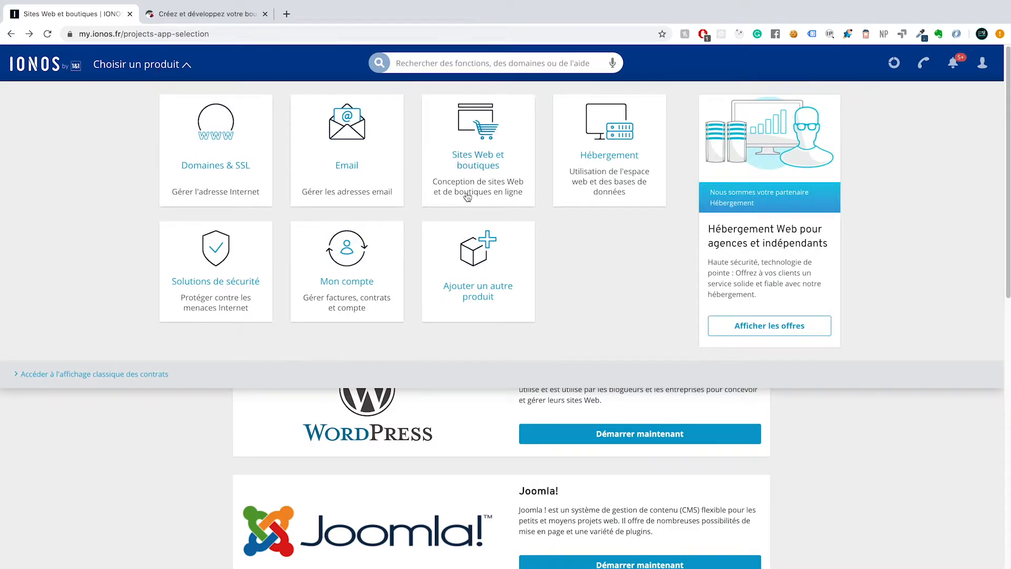
click(468, 159)
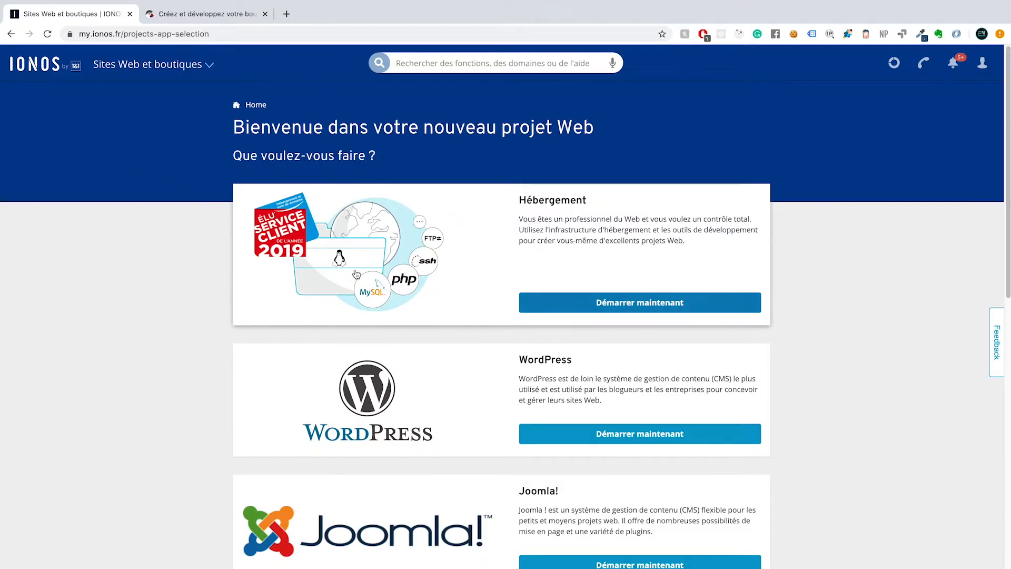
scroll(353, 269, down, 12)
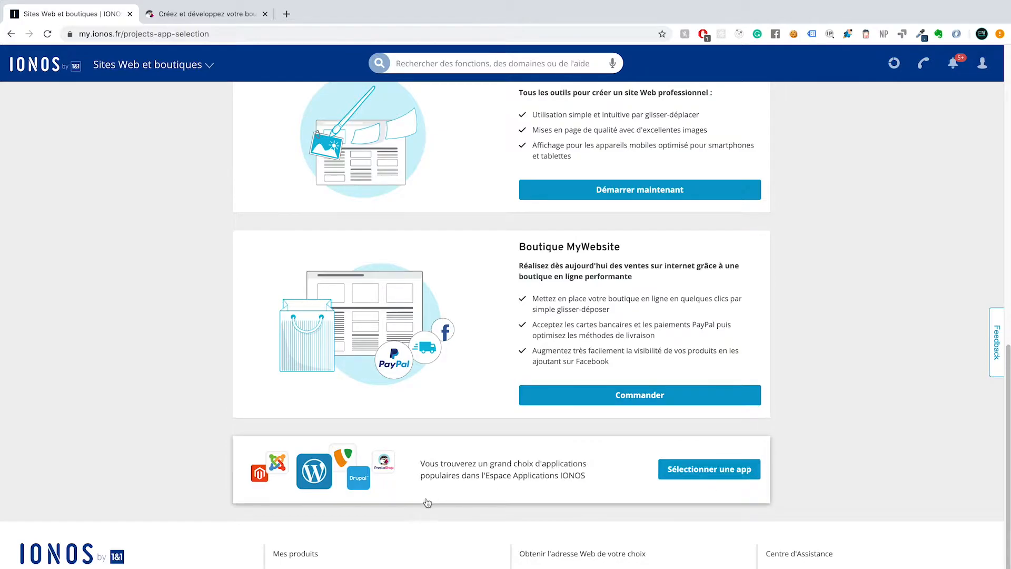
click(689, 476)
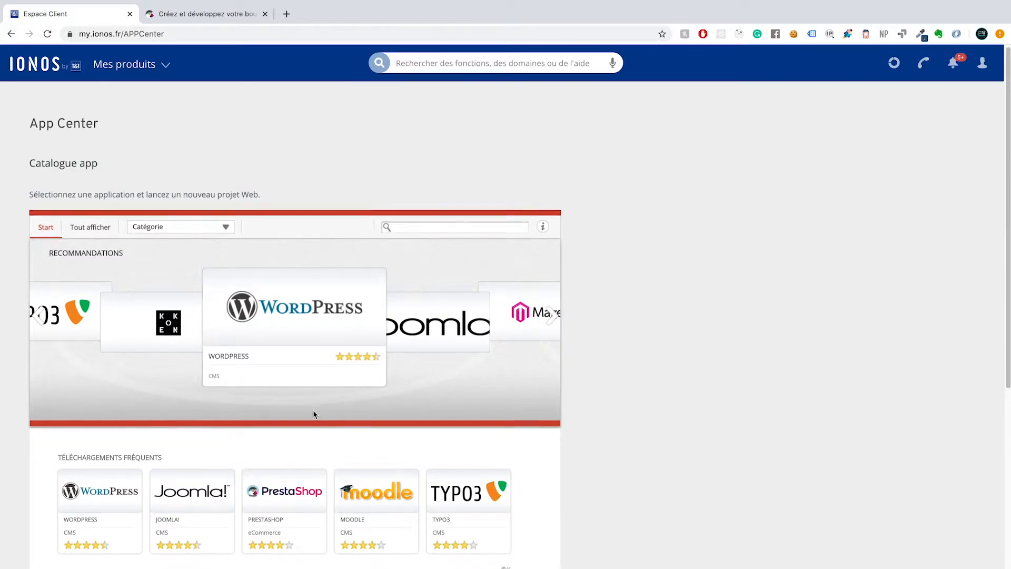
Find PrestaShop in the App Center and start its Click & Build installation
scroll(313, 411, down, 1)
scroll(315, 413, down, 1)
mouse_move(295, 449)
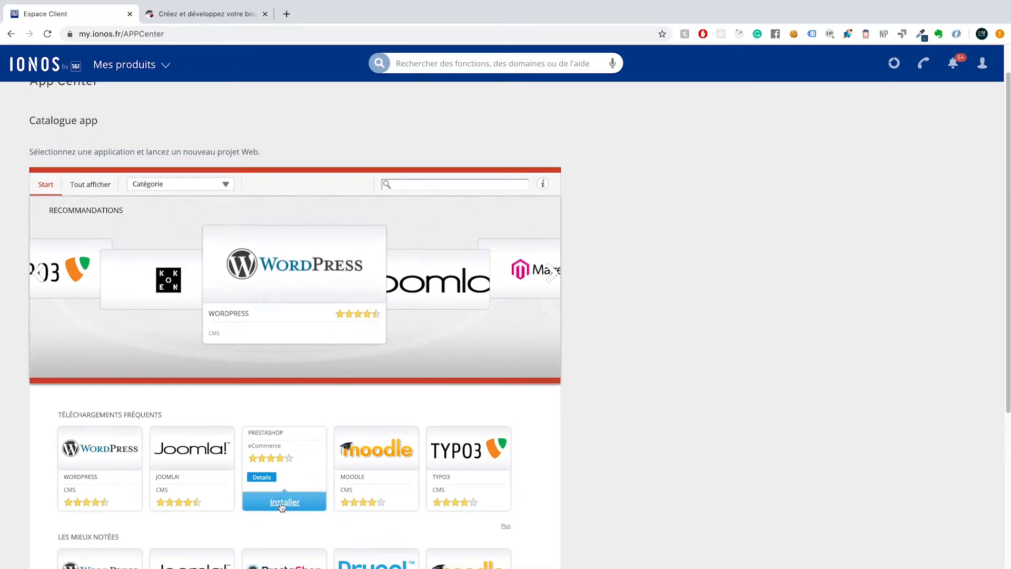
scroll(309, 487, down, 1)
click(294, 504)
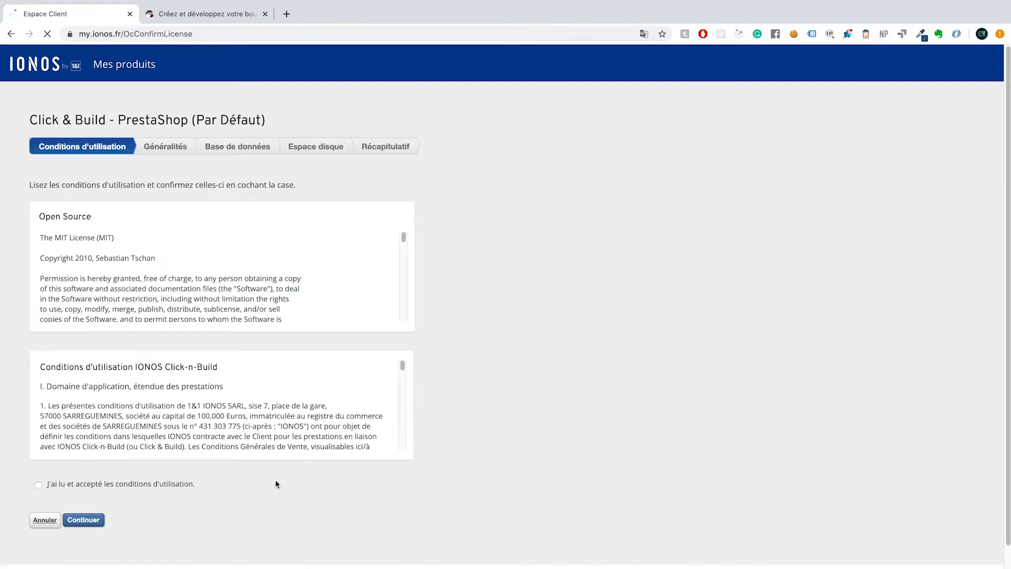
Name the installation MyShop and install it on the existing presta.dupuisweb.com subdomain
click(83, 520)
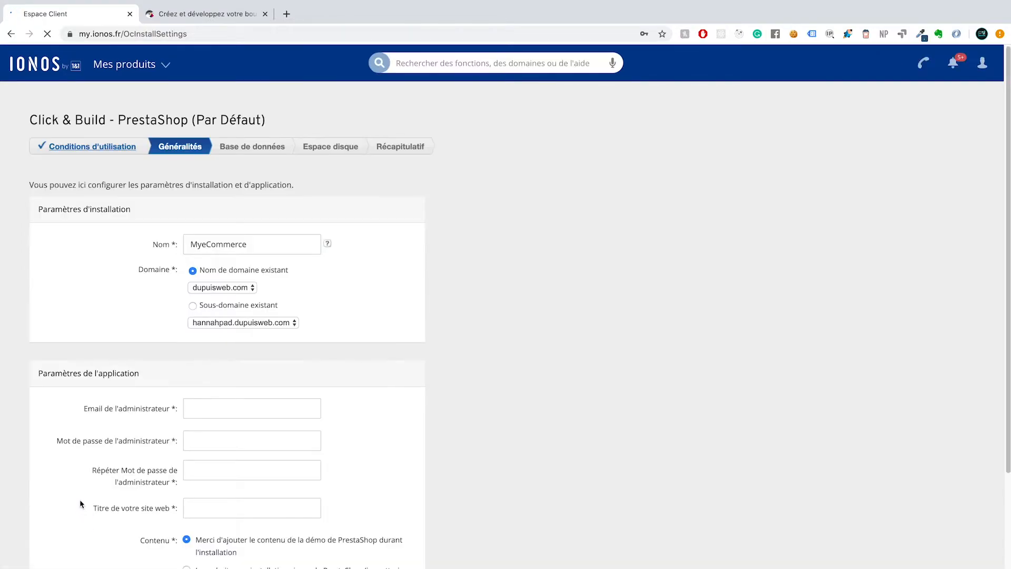
drag(247, 246, 181, 237)
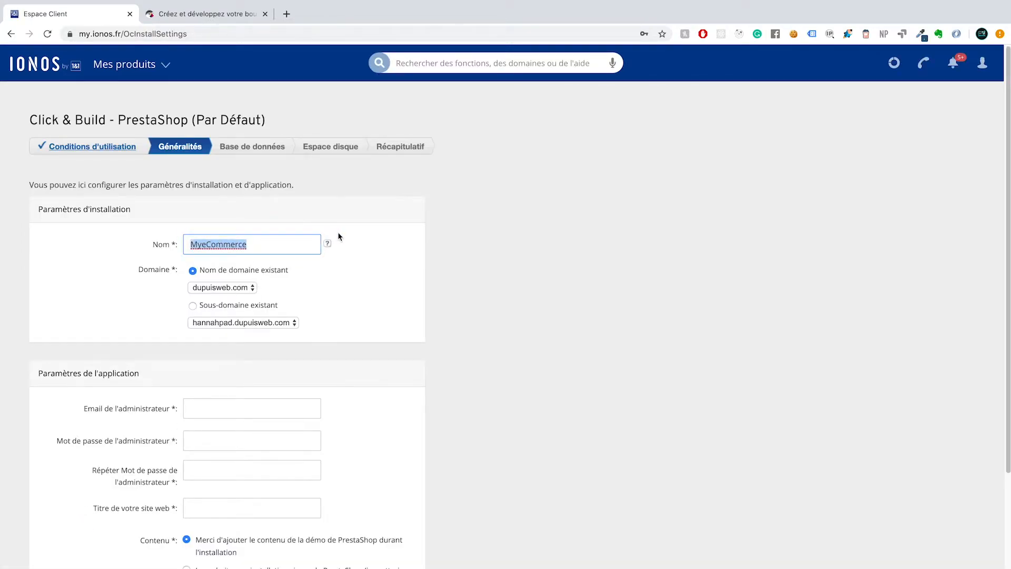
text(MyS)
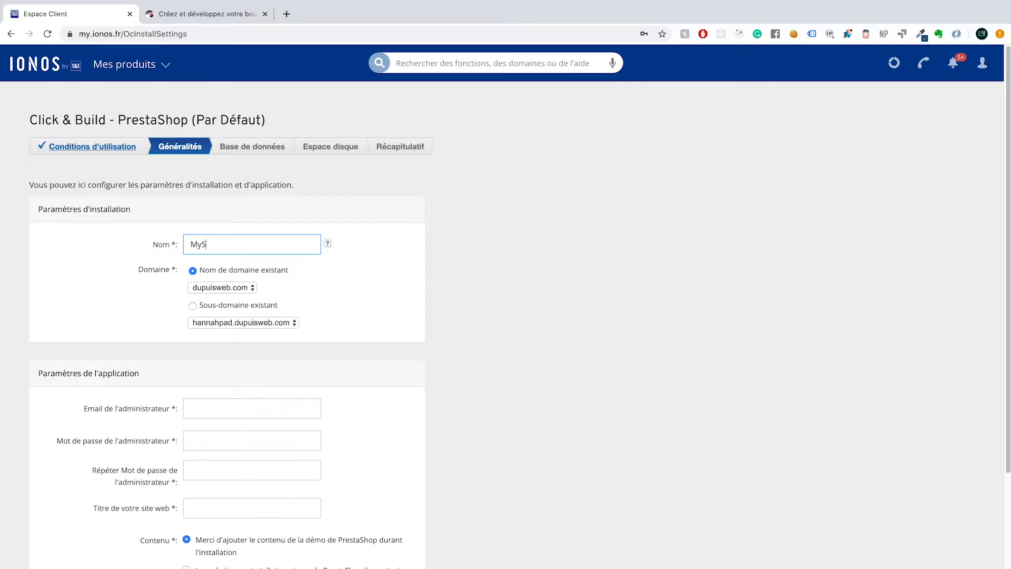
text(hop)
click(226, 289)
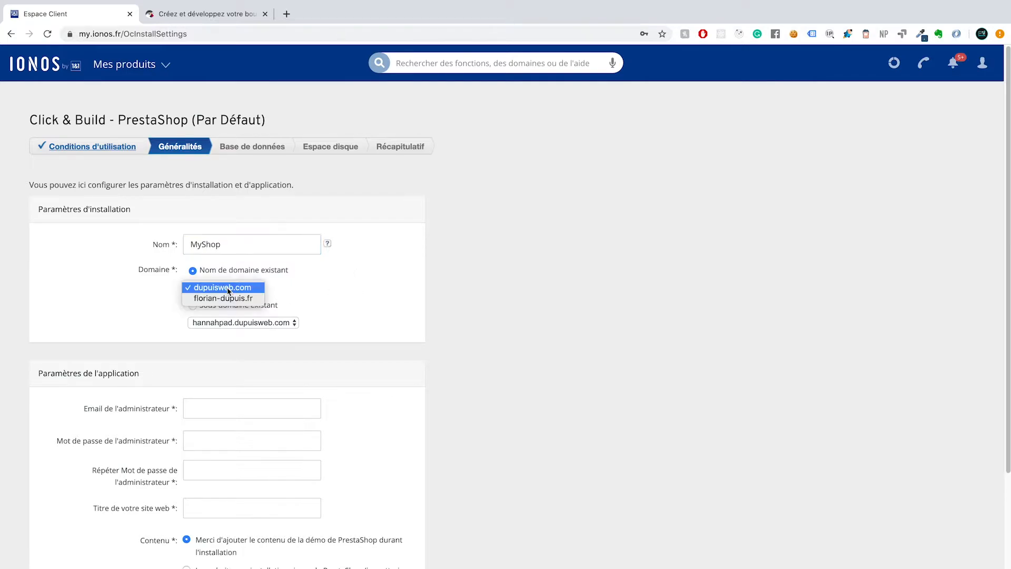
click(324, 279)
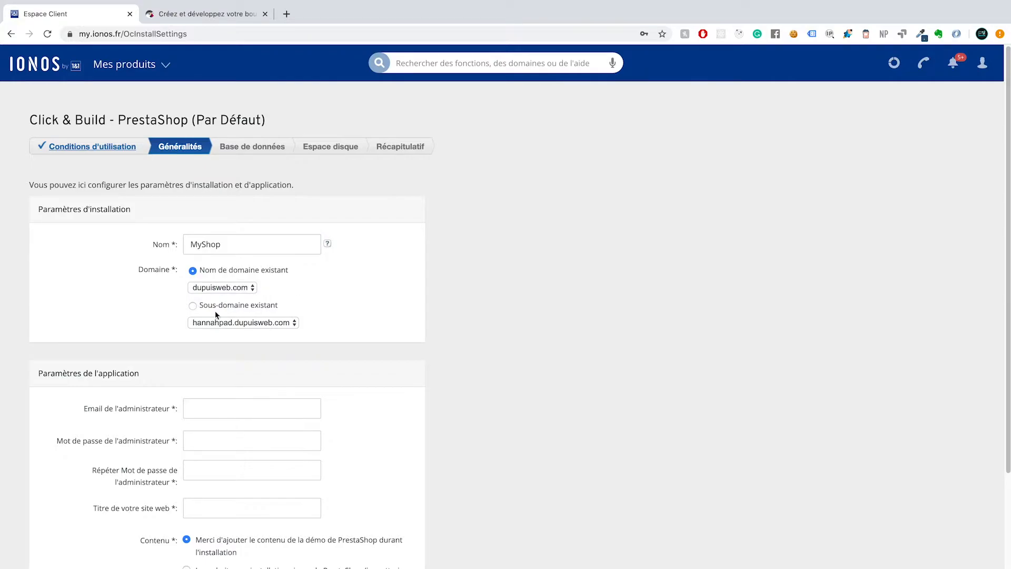
click(193, 306)
click(205, 321)
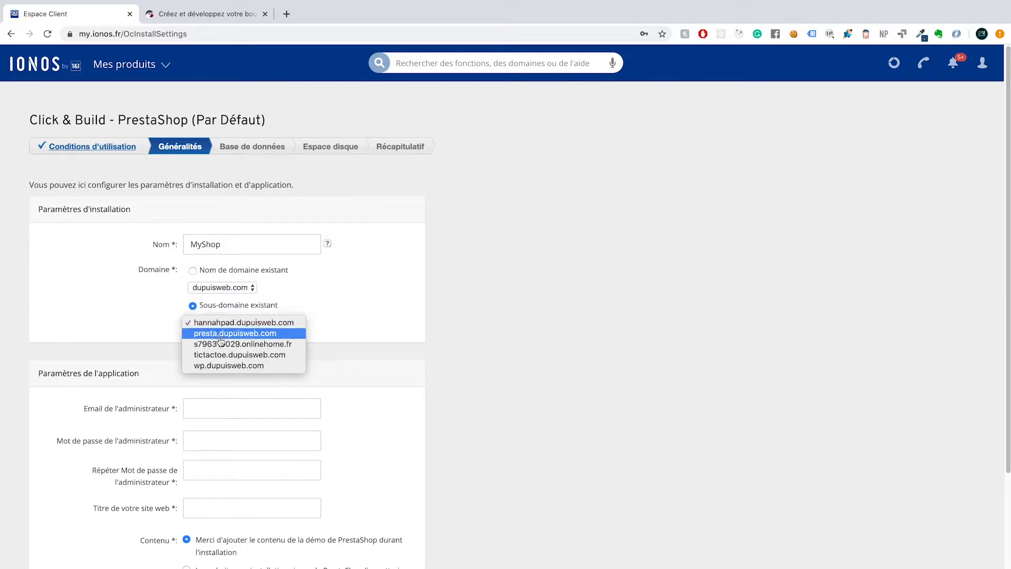
click(219, 336)
Enter the administrator e-mail address, then type and confirm the administrator password
scroll(298, 305, down, 2)
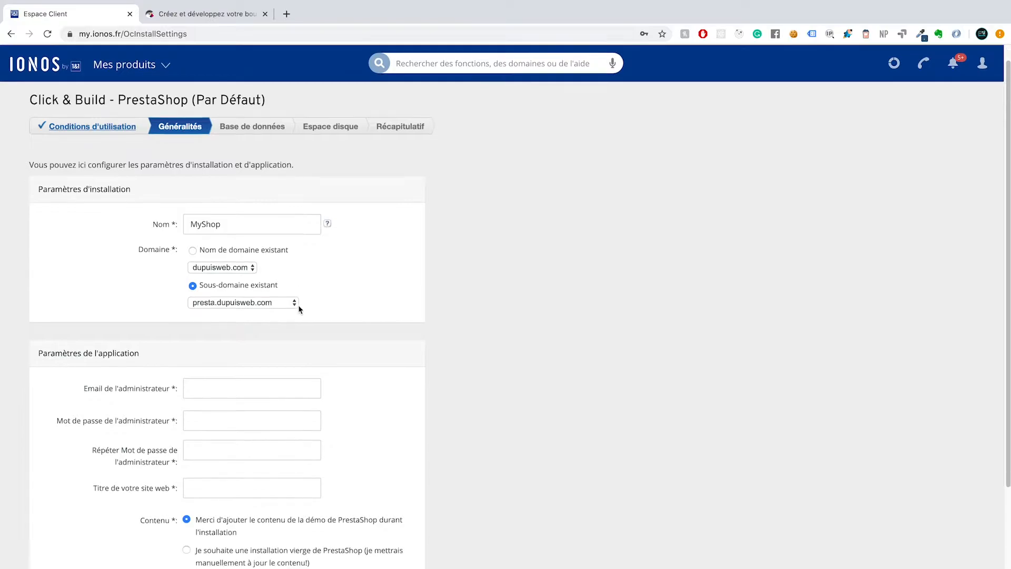
click(248, 359)
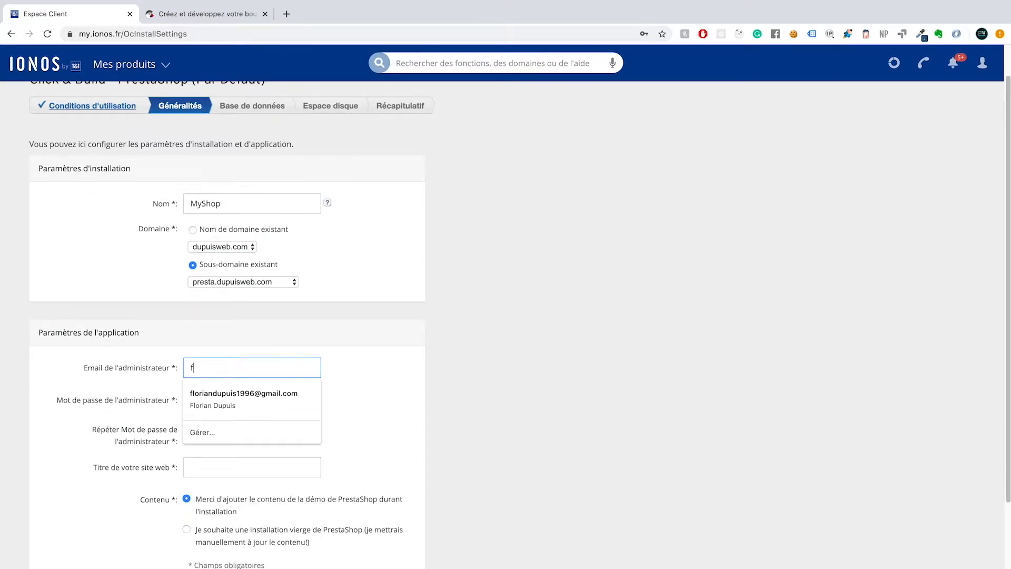
key(BackSpace)
key(BackSpace)
key(BackSpace)
key(BackSpace)
key(BackSpace)
key(BackSpace)
key(BackSpace)
key(BackSpace)
key(BackSpace)
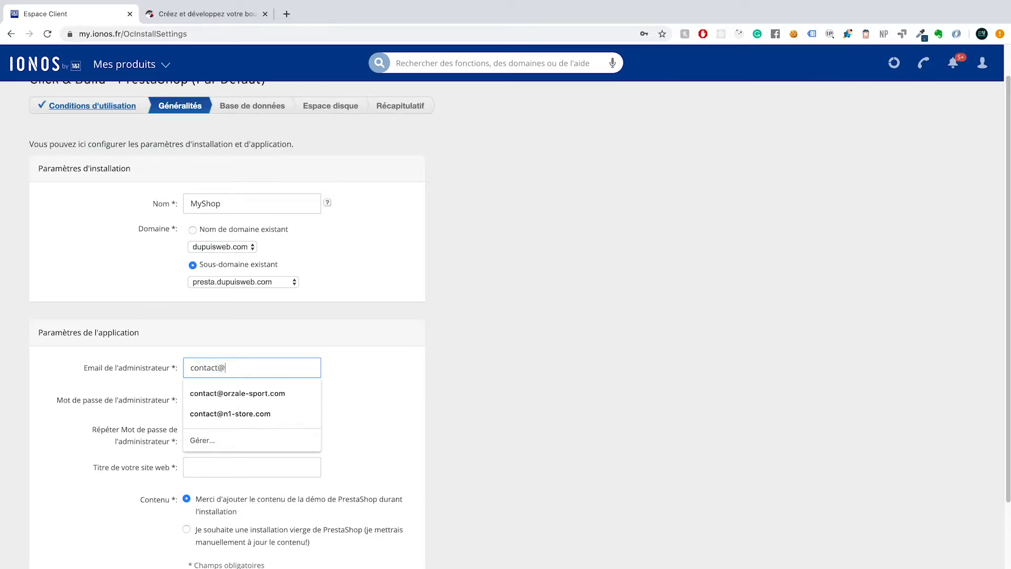
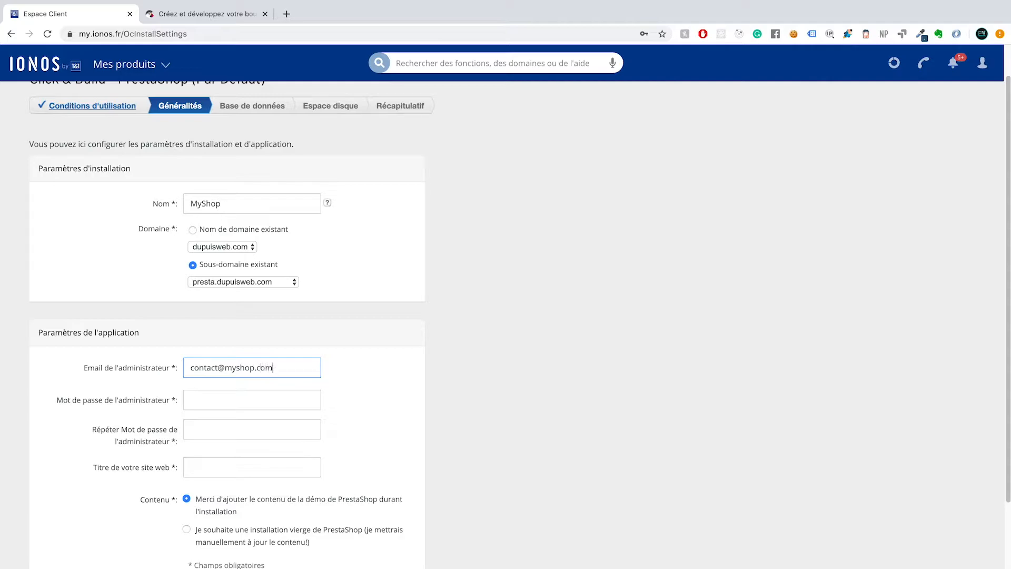
key(Tab)
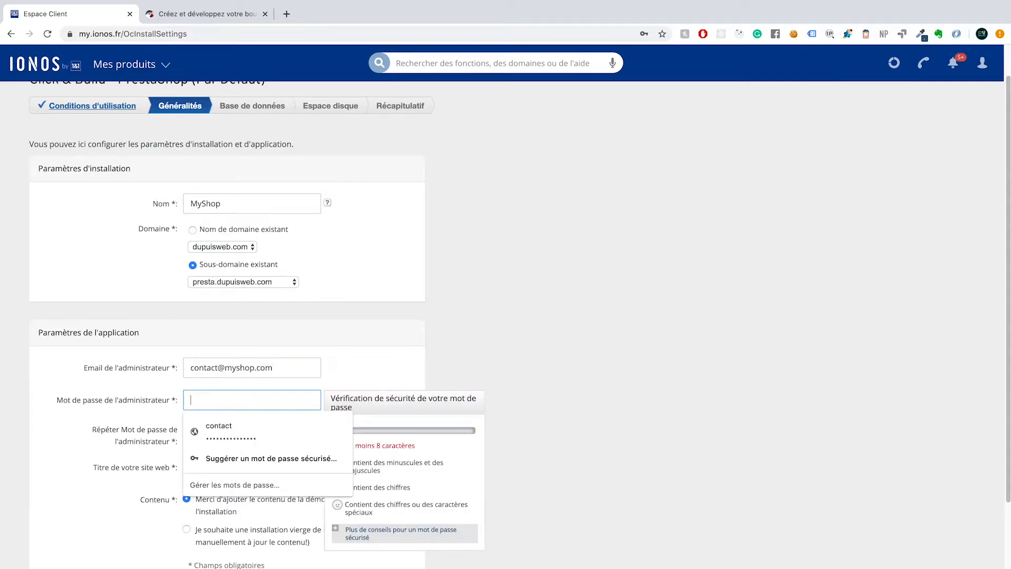
key(Tab)
key(Tab)
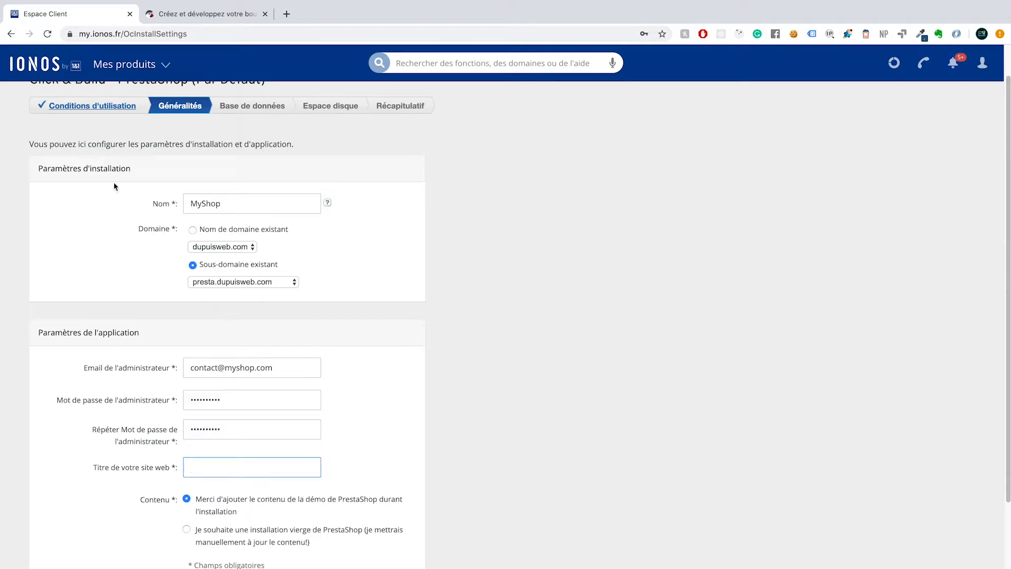
Set the website title to MyShop and keep the demo content option selected
click(327, 204)
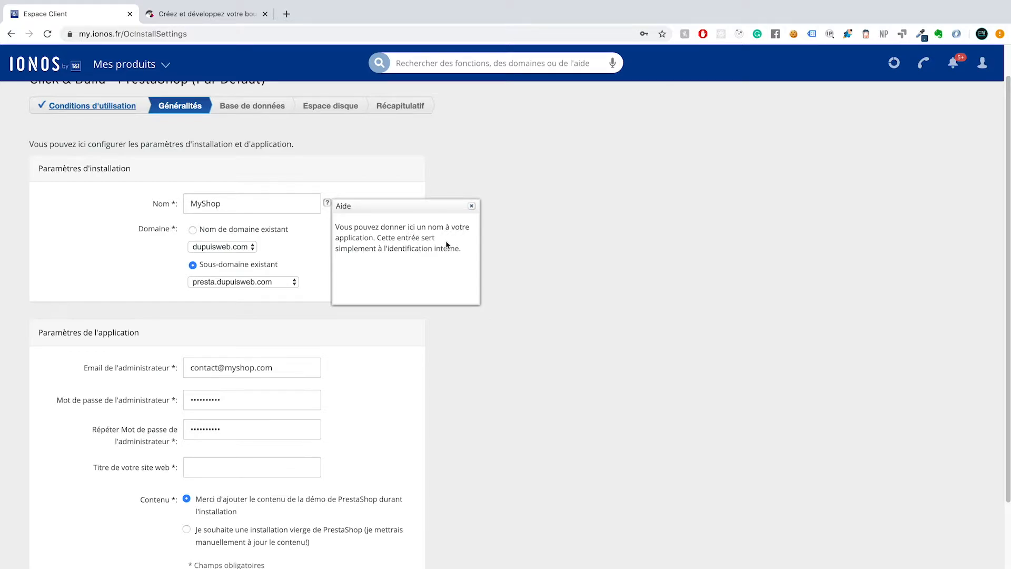
double_click(229, 201)
key(ctrl+c)
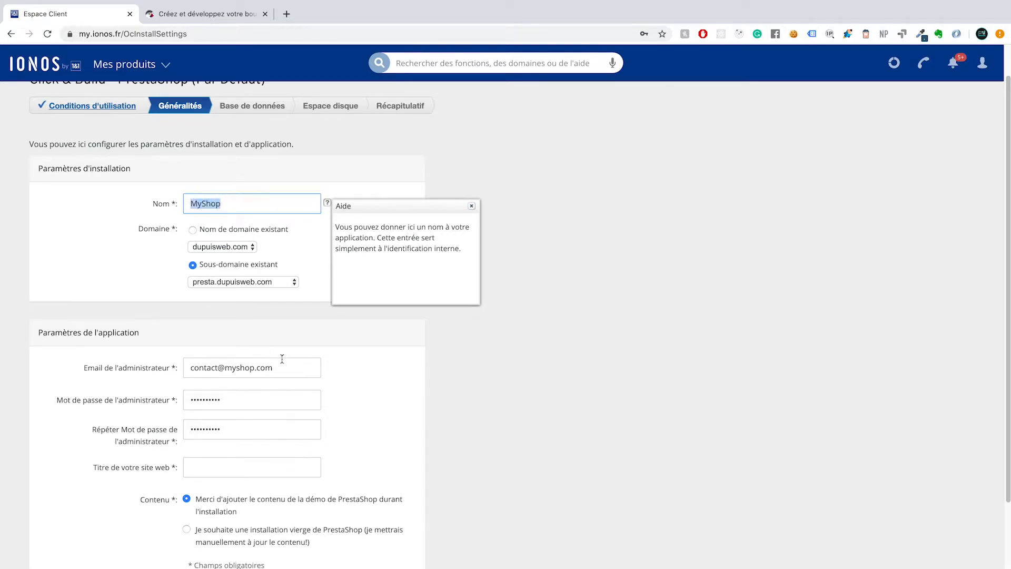
click(217, 470)
key(ctrl+v)
scroll(362, 431, down, 1)
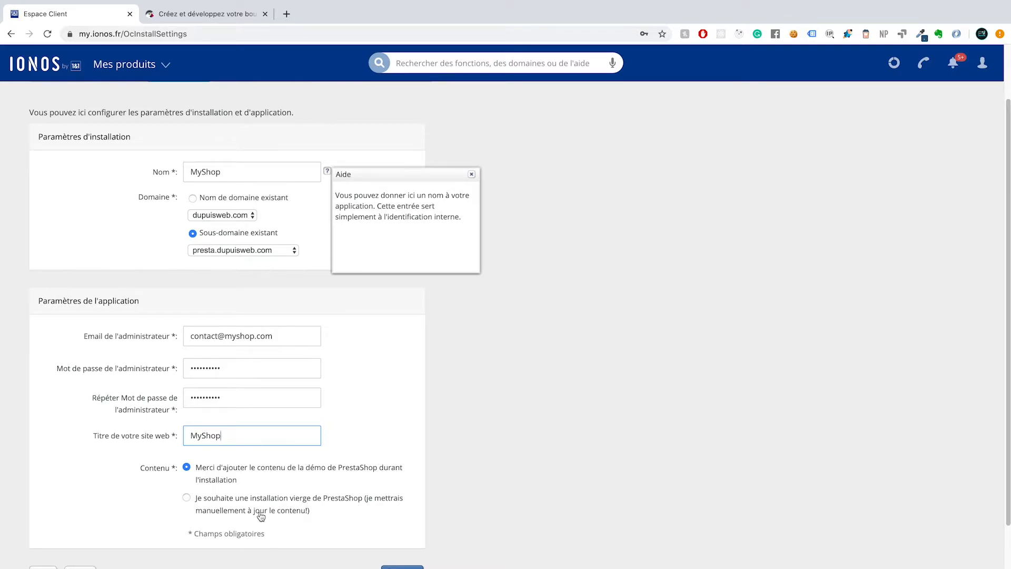
click(187, 499)
Give the database the description prestashop and a confirmed password, declining Chrome's password saving
click(401, 567)
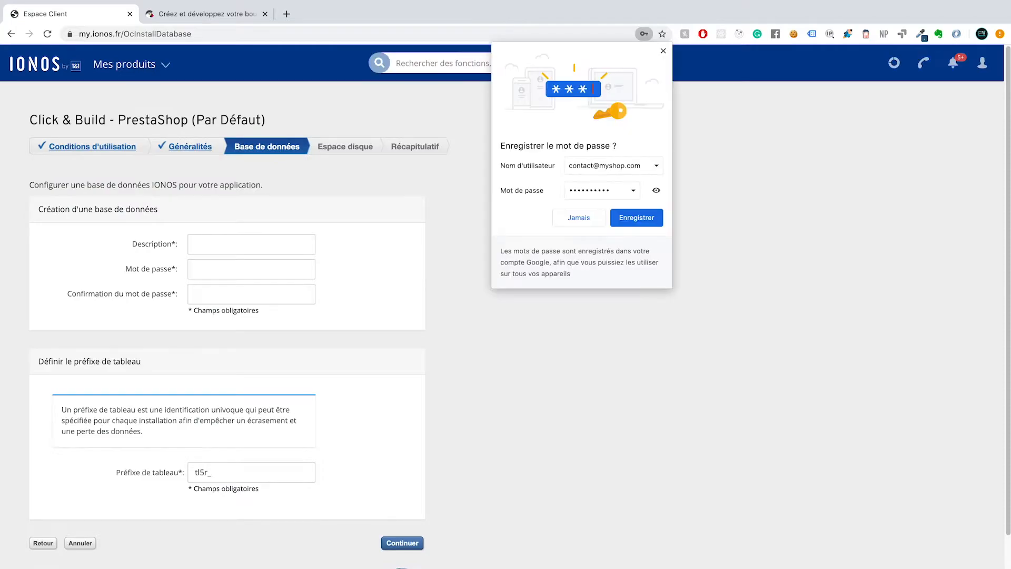
click(228, 248)
text(prestashop)
key(Tab)
text(•••••••••)
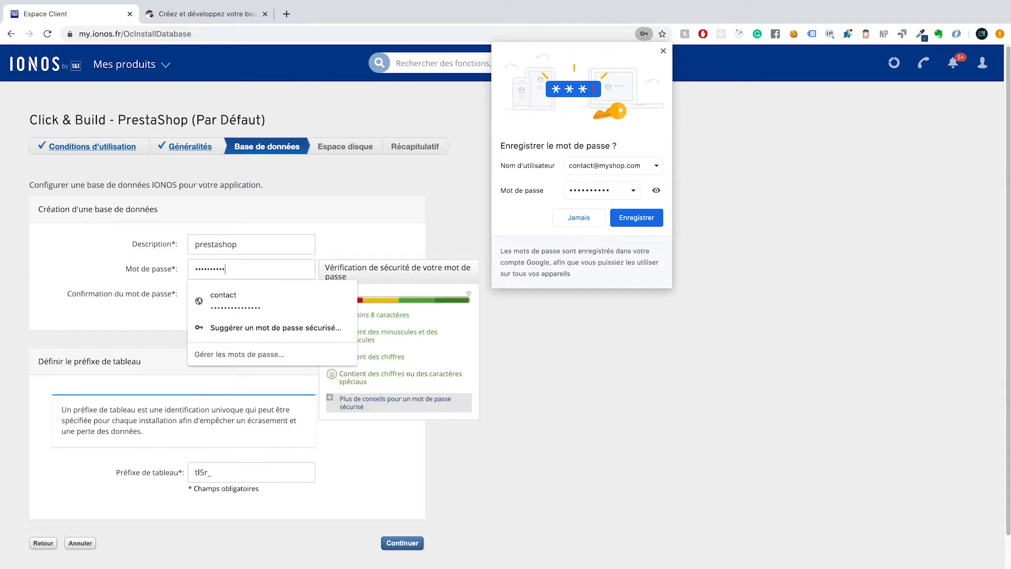
click(209, 302)
text(••••••••)
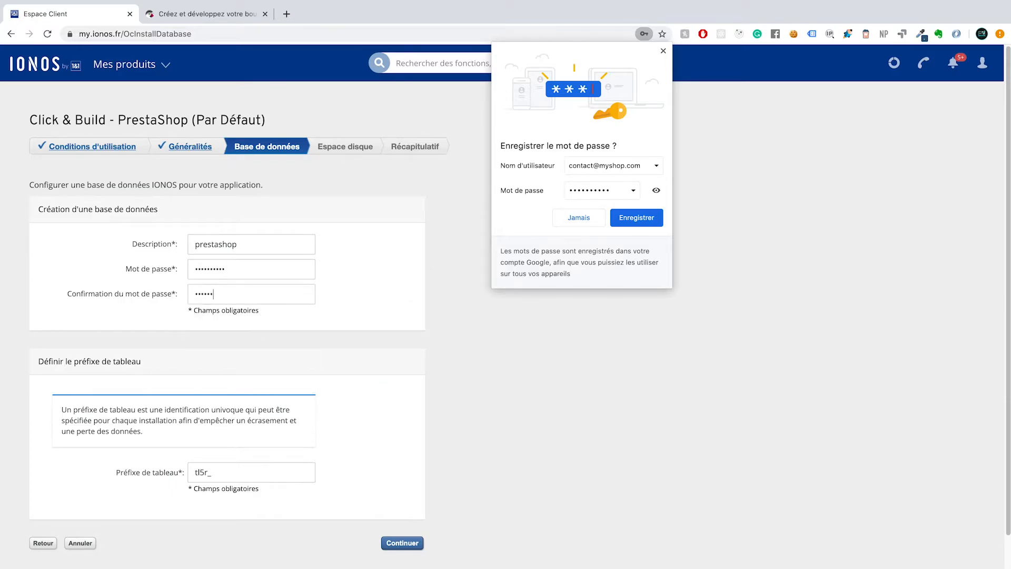
click(579, 217)
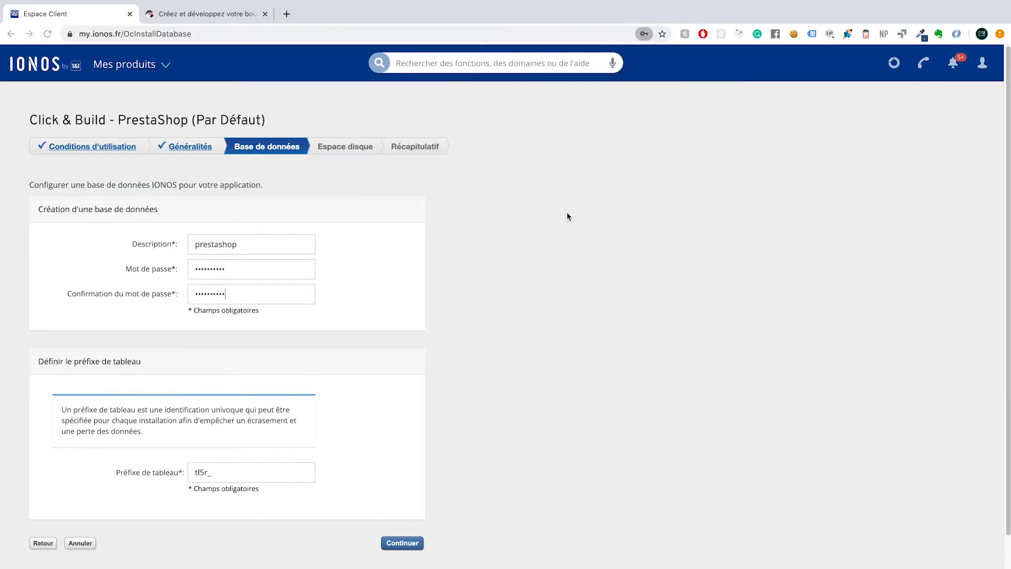
Replace the generated table prefix tl5r_ with ps_
scroll(237, 315, down, 2)
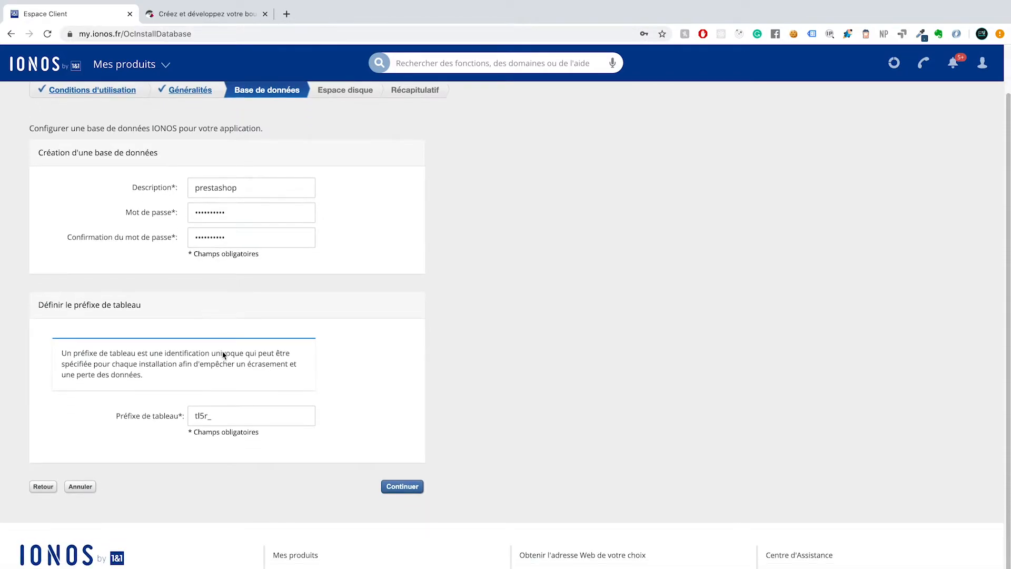
drag(211, 415, 180, 419)
text(ps_)
drag(193, 416, 205, 419)
key(super+z)
key(super+shift+z)
Accept the database and /clickandbuilds/PrestaShop/MyShop disk-space settings and launch the PrestaShop installation
click(402, 486)
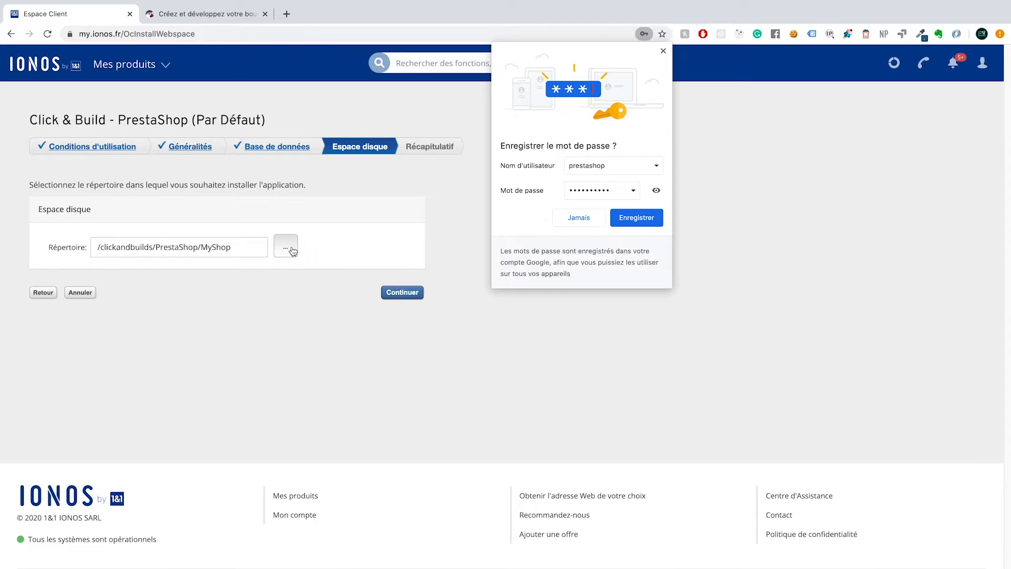
click(401, 292)
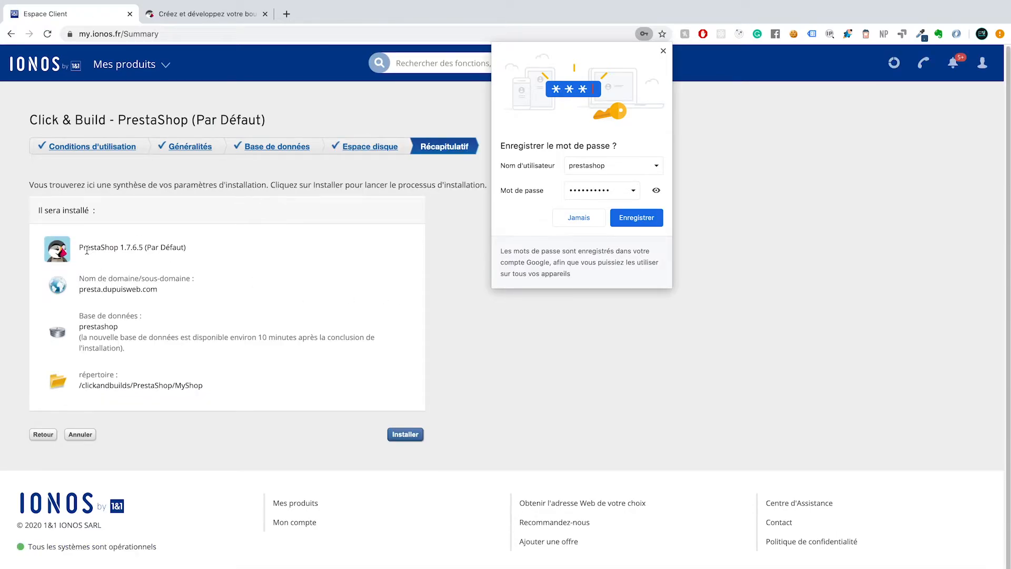
click(403, 435)
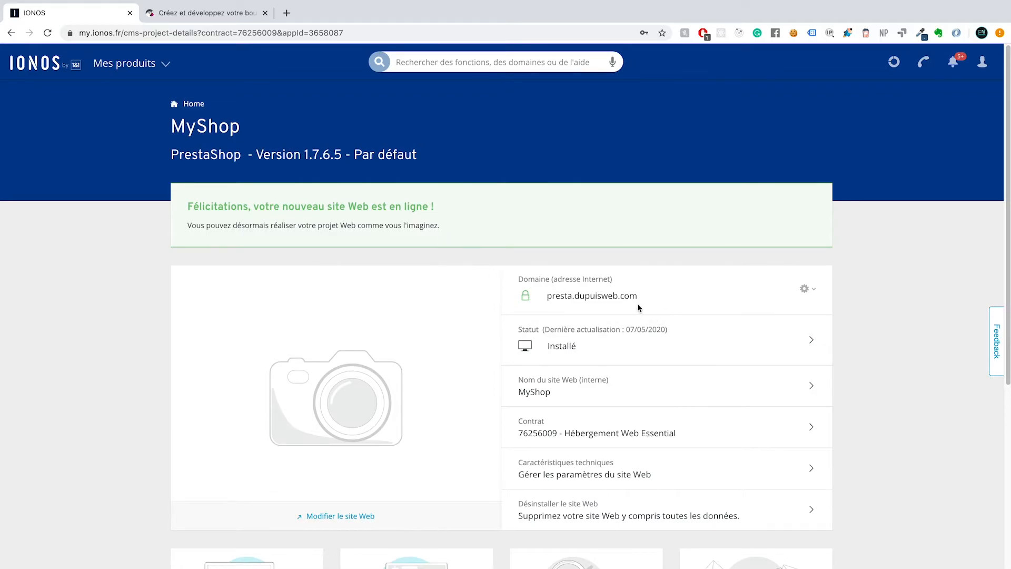
Load presta.dupuisweb.com in the second tab and scroll through the demo storefront
drag(642, 298, 545, 296)
key(ctrl+c)
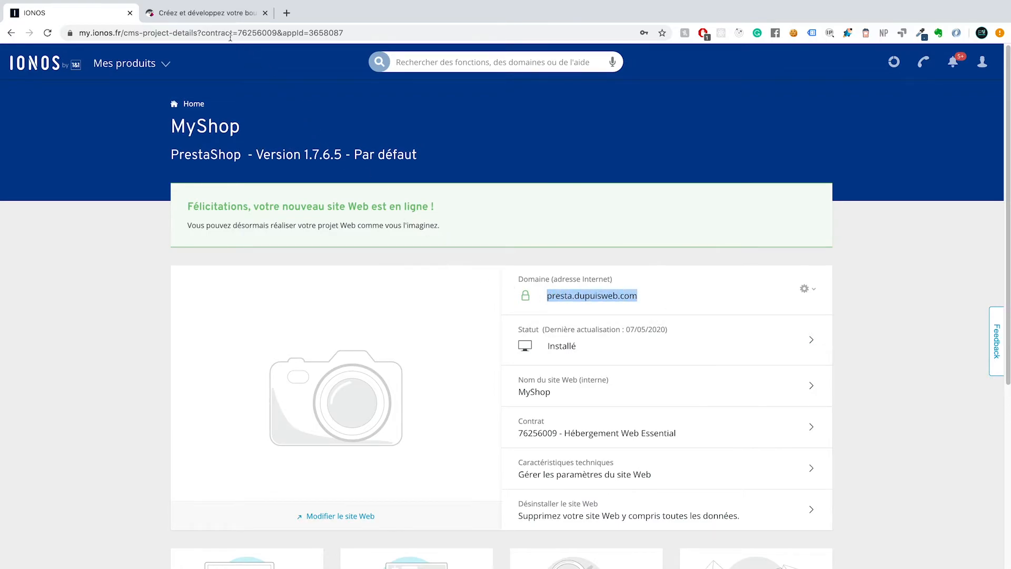
click(206, 15)
click(201, 32)
key(ctrl+v)
key(Return)
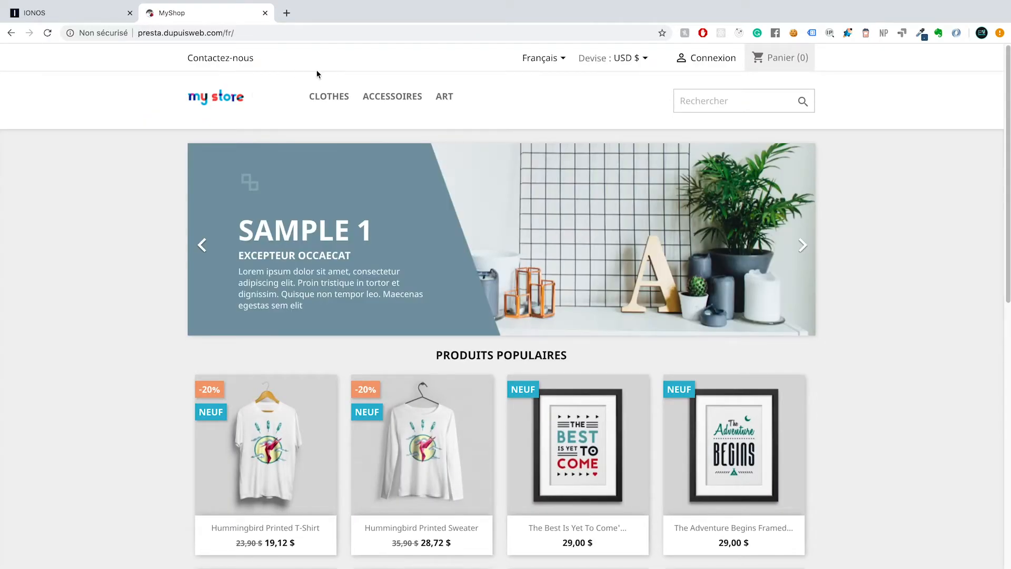
scroll(359, 262, down, 7)
scroll(359, 262, down, 10)
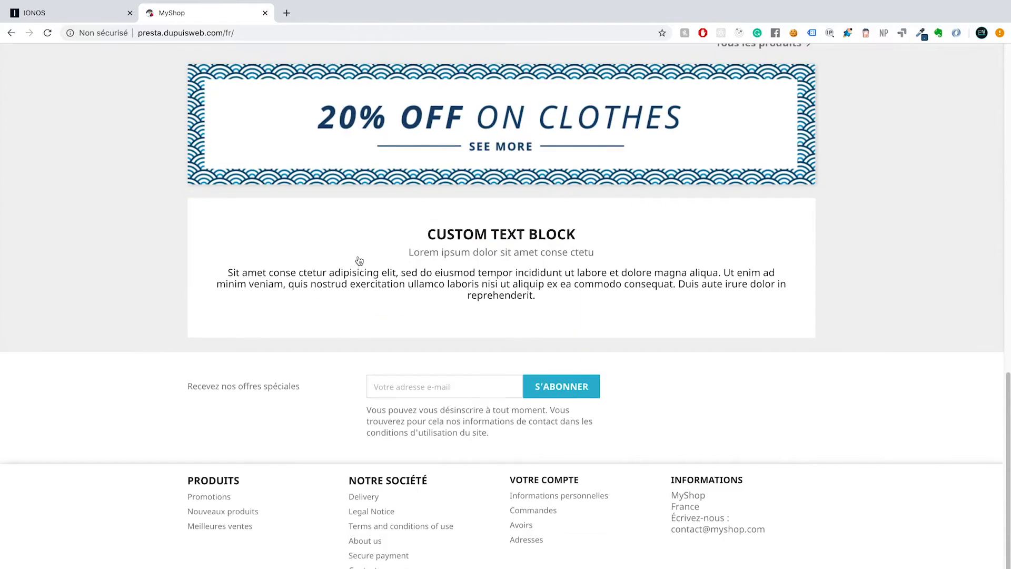
scroll(361, 259, up, 20)
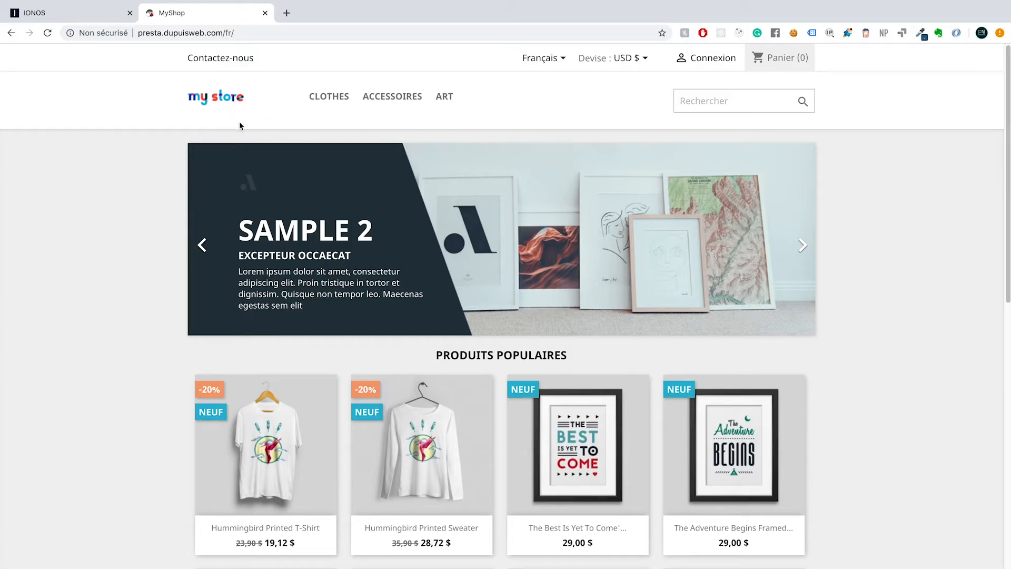
scroll(273, 161, down, 2)
Return to the IONOS MyShop project page and scroll through its details and WebStat statistics
scroll(285, 190, up, 2)
click(85, 19)
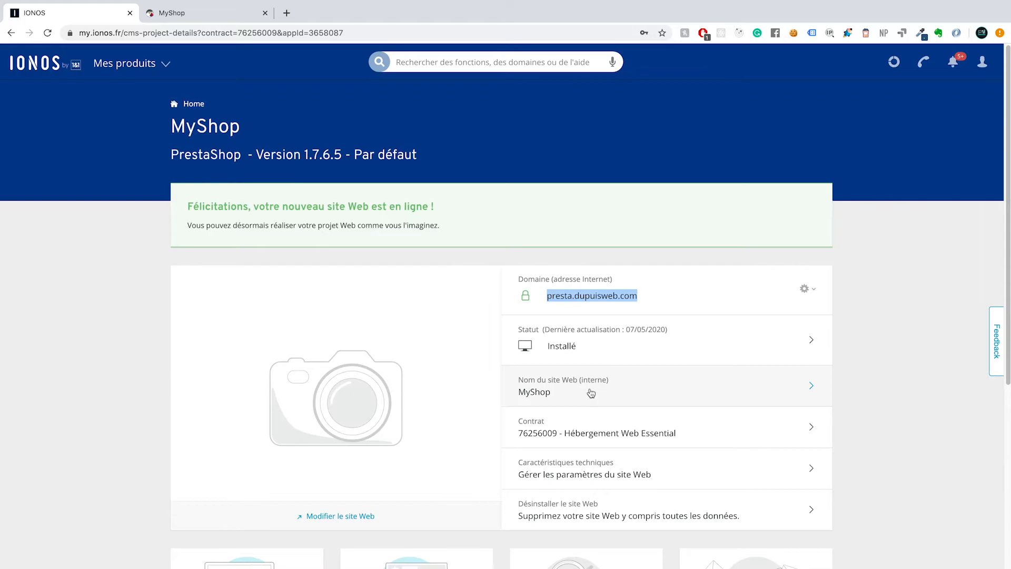
scroll(583, 385, down, 7)
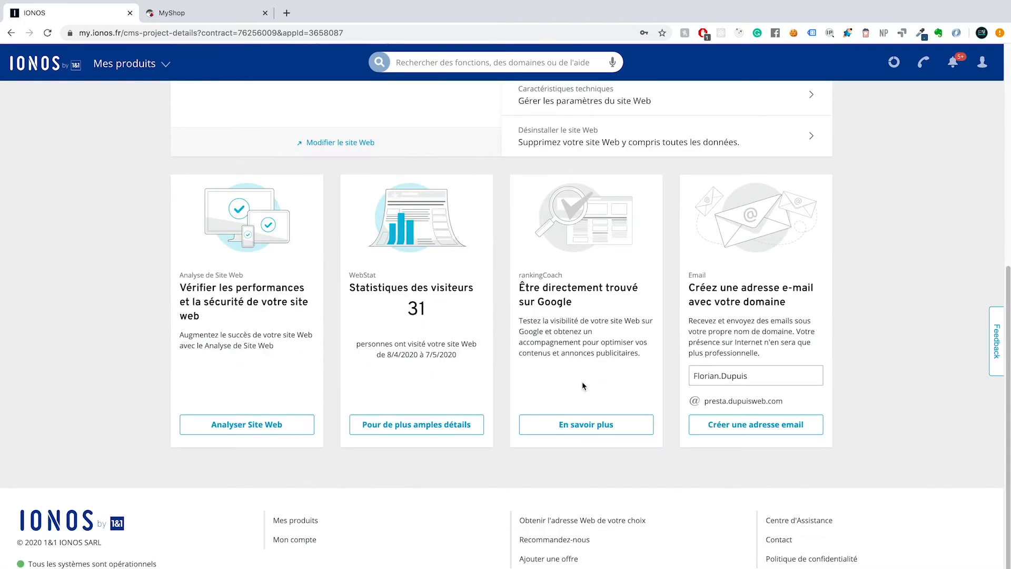
scroll(582, 382, up, 7)
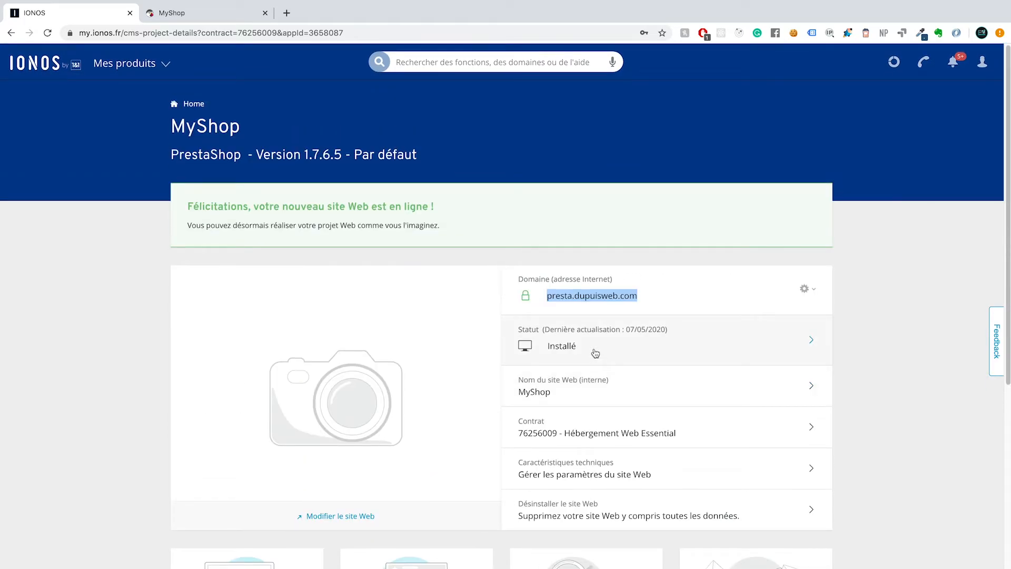
View the site's Caractéristiques techniques, then go back and scroll down the MyShop storefront
click(586, 474)
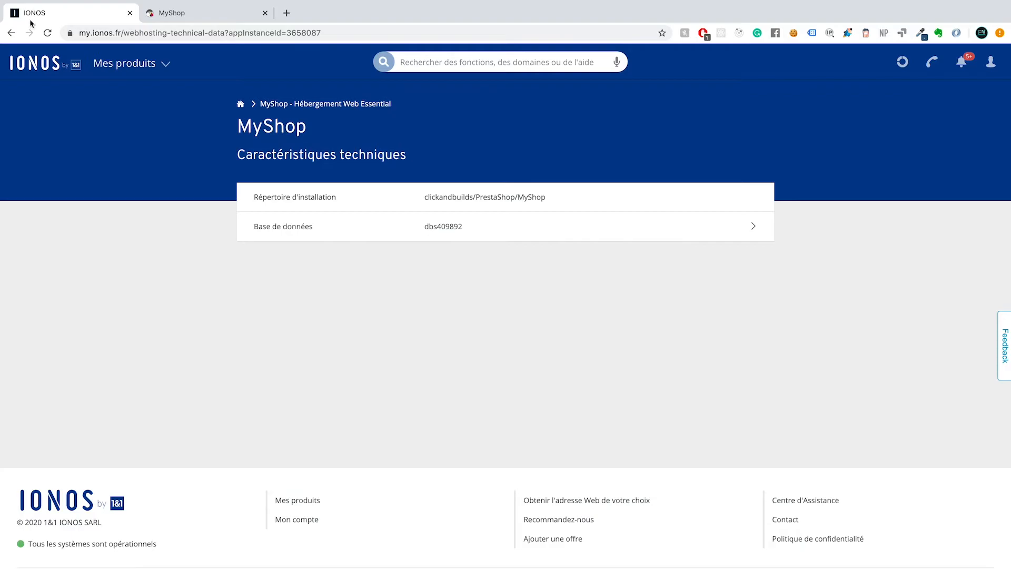
click(11, 32)
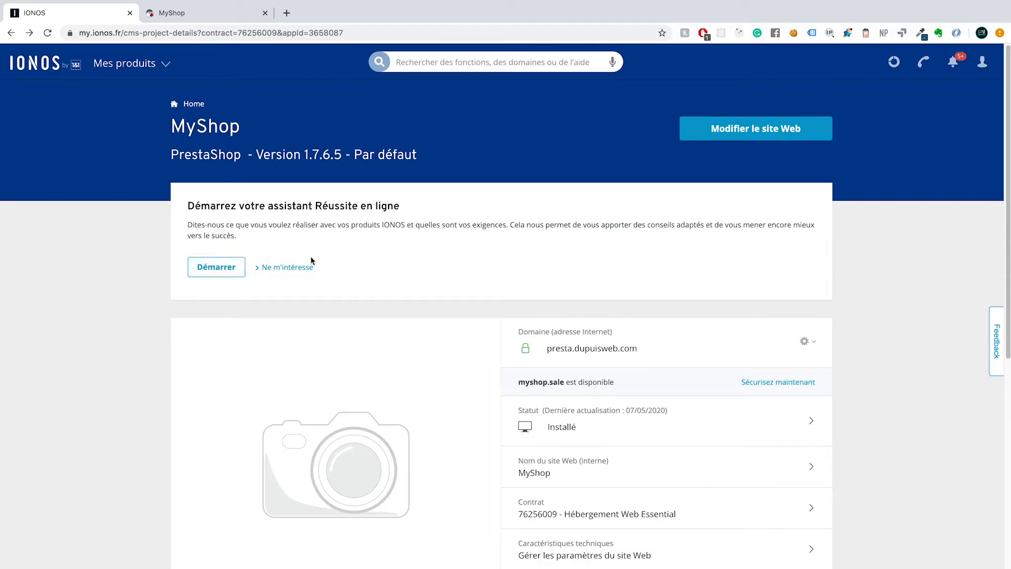
scroll(311, 260, down, 2)
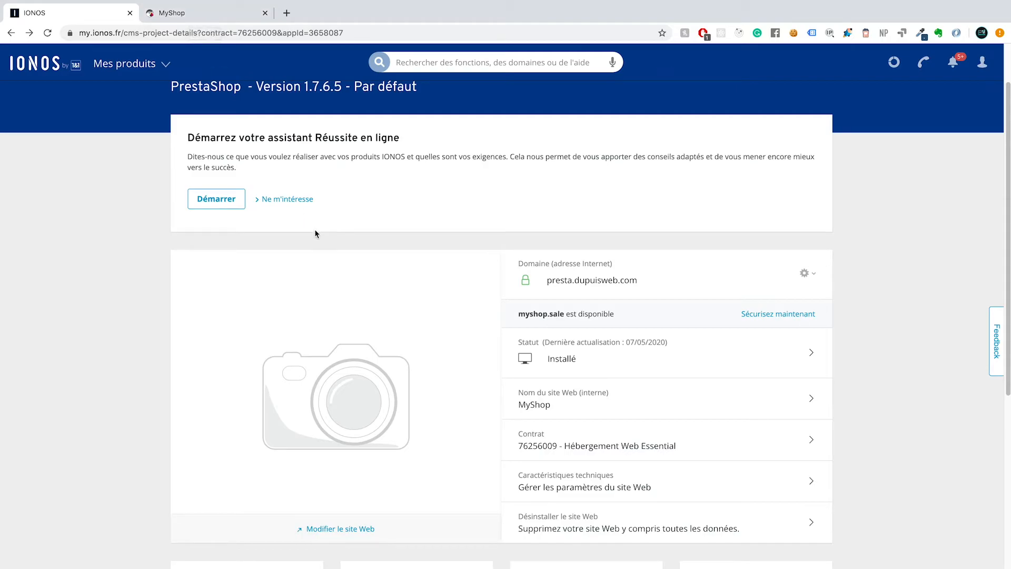
click(202, 13)
scroll(526, 432, down, 15)
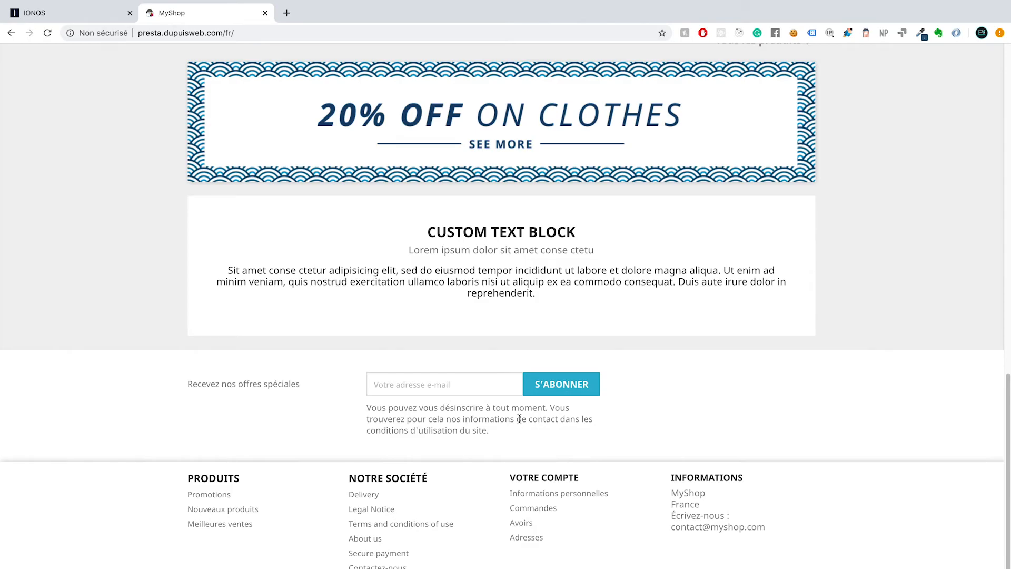
Go back to the IONOS MyShop project page and scroll to the footer and back up
scroll(519, 418, up, 15)
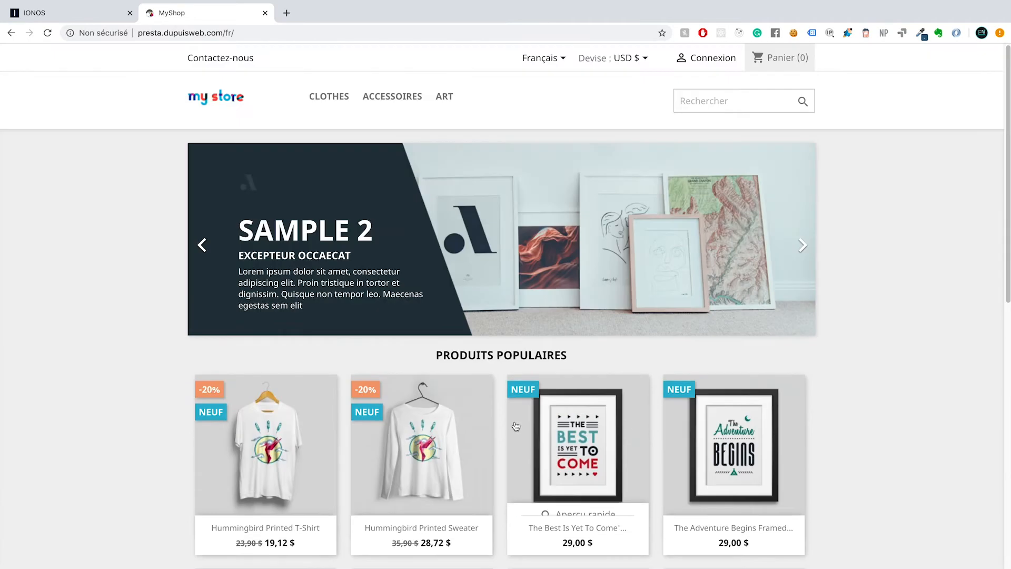
click(53, 13)
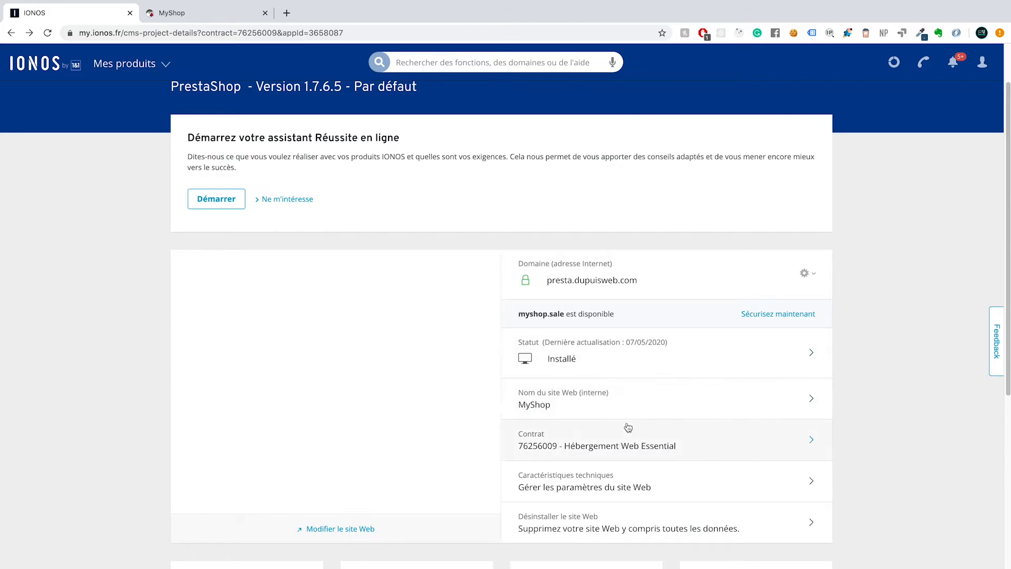
scroll(628, 437, down, 4)
scroll(627, 434, down, 4)
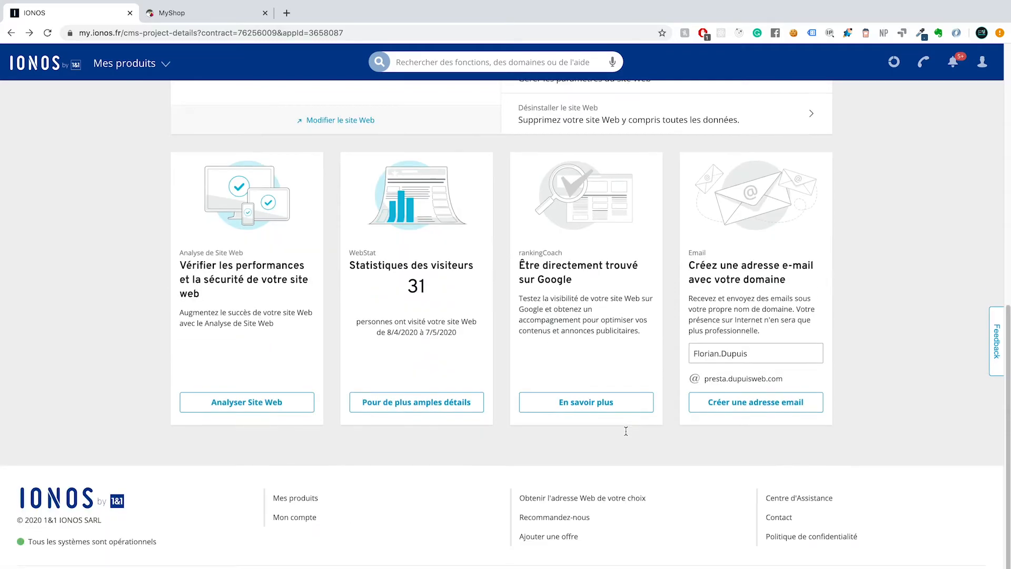
scroll(627, 434, up, 9)
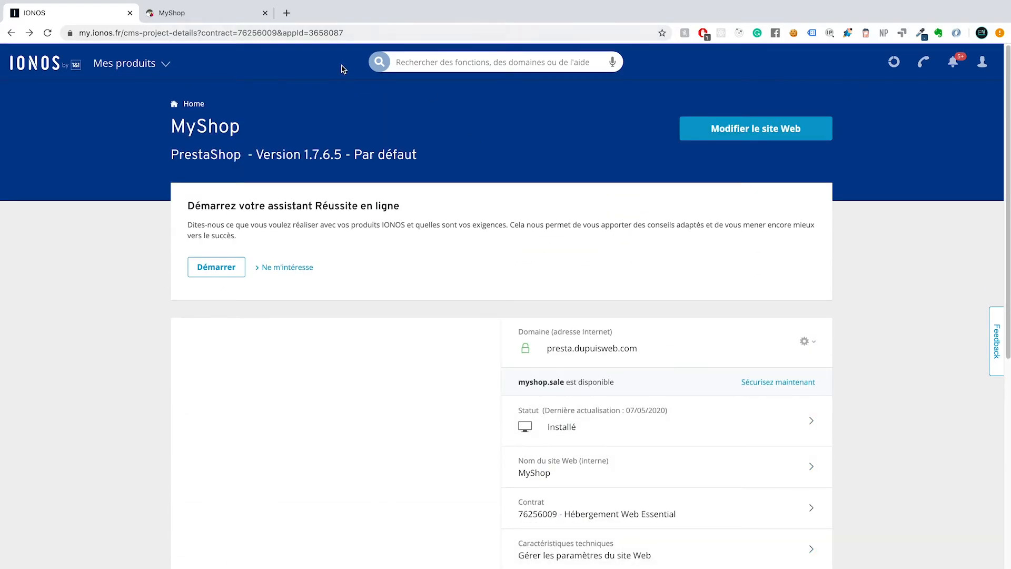
Open the MyShop back-office login via Modifier le site Web and select the admin folder in its URL
click(713, 126)
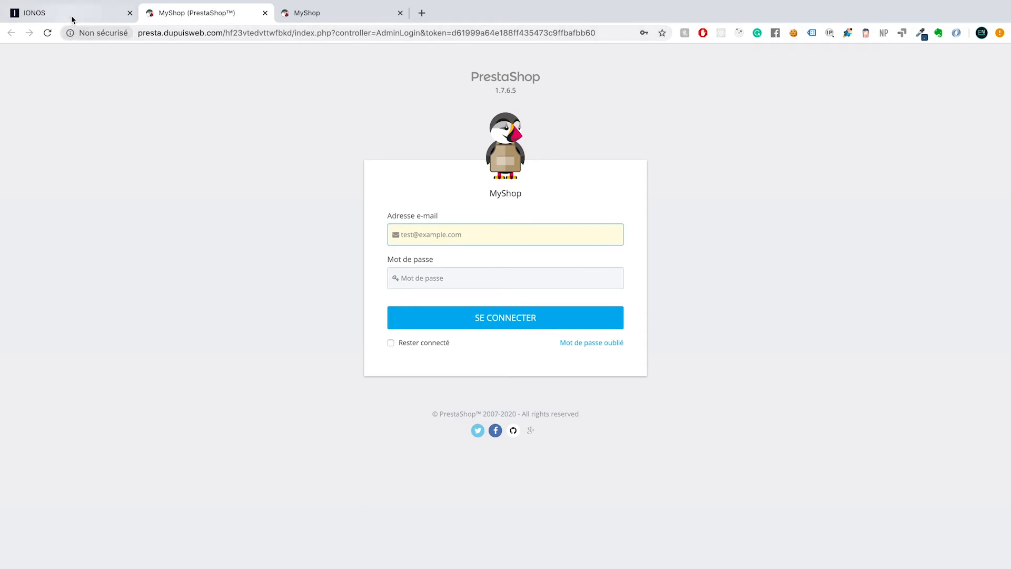
click(70, 17)
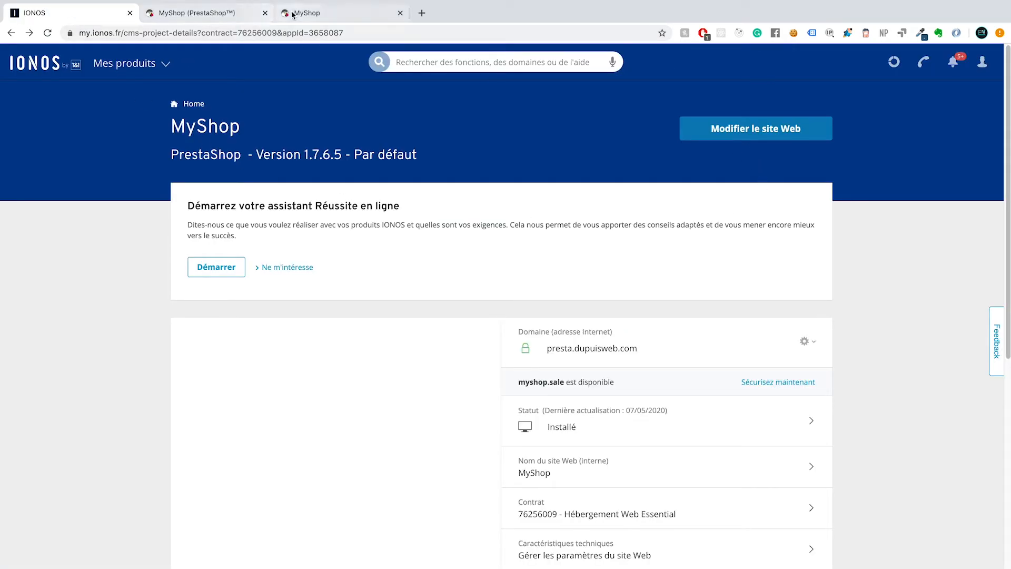
click(216, 14)
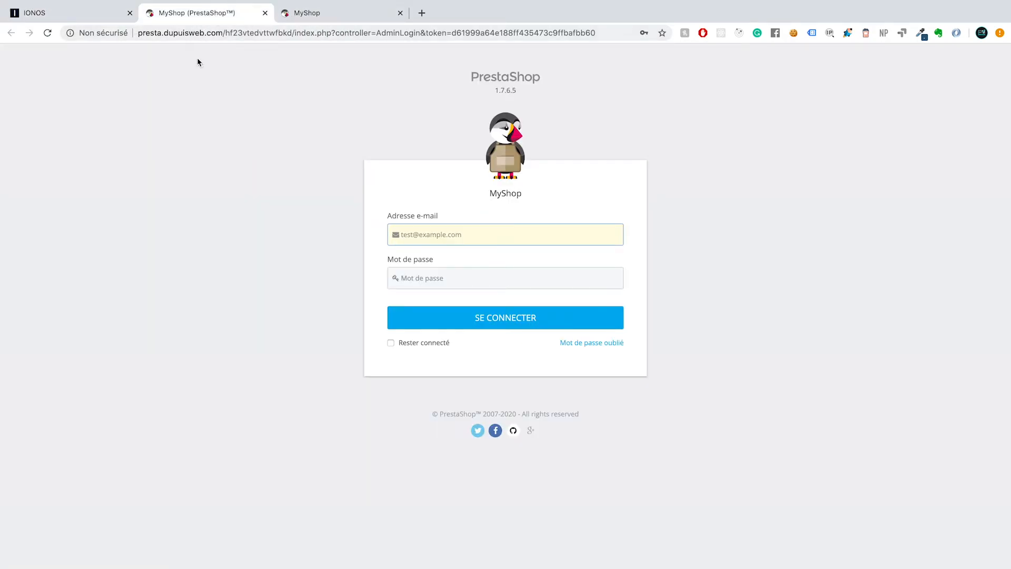
click(313, 15)
click(231, 16)
double_click(250, 34)
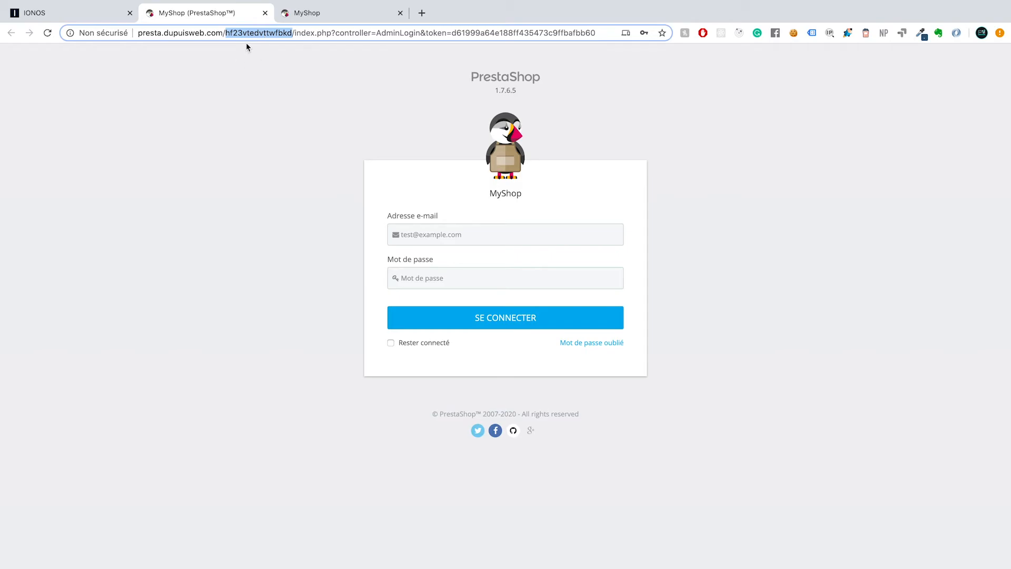
Reopen the store's back office from the hosting project page and close the duplicate login tab
click(79, 14)
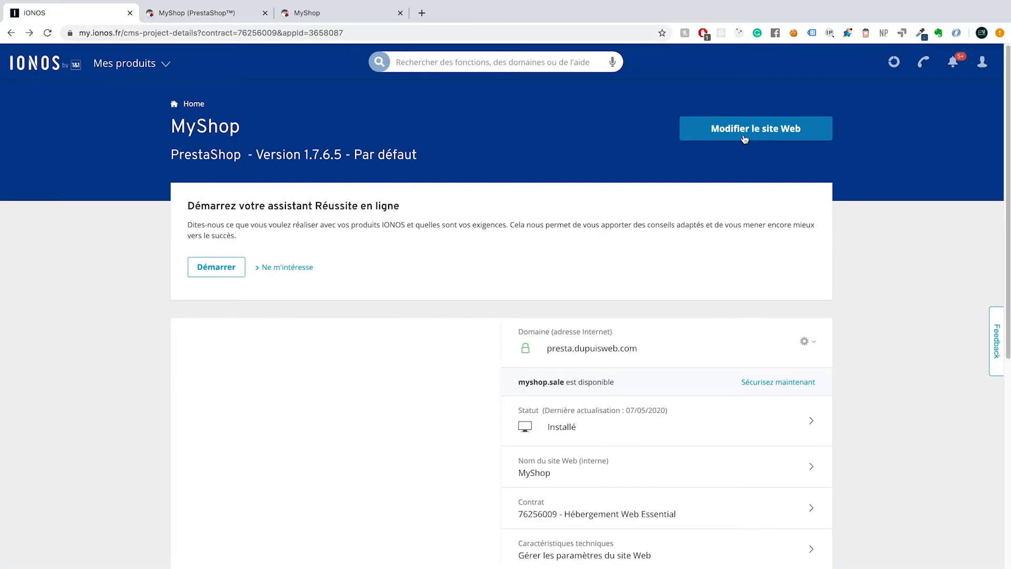
click(741, 129)
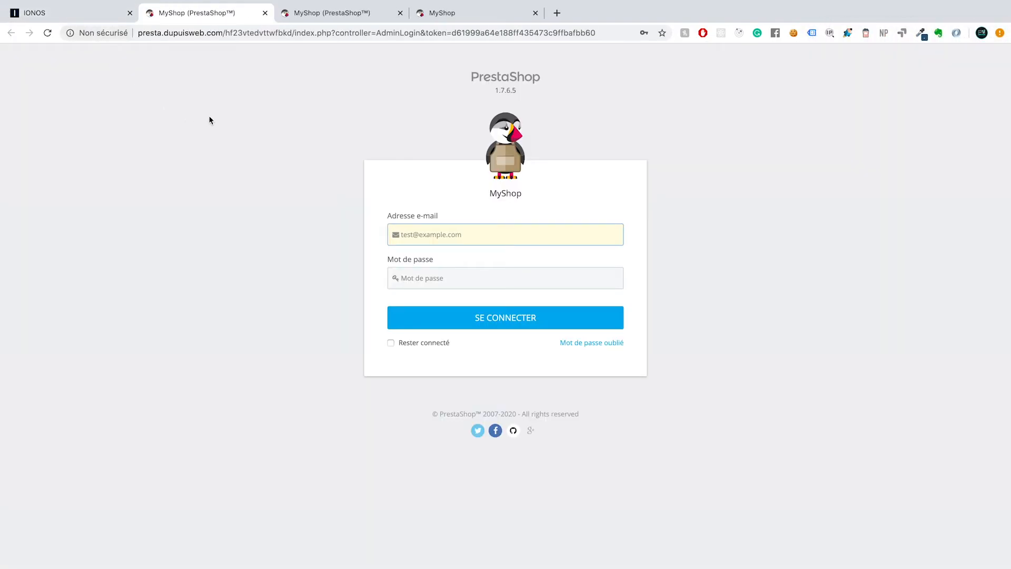
click(399, 12)
On the MyShop storefront home page, advance the banner carousel to the SAMPLE 1 slide
click(342, 12)
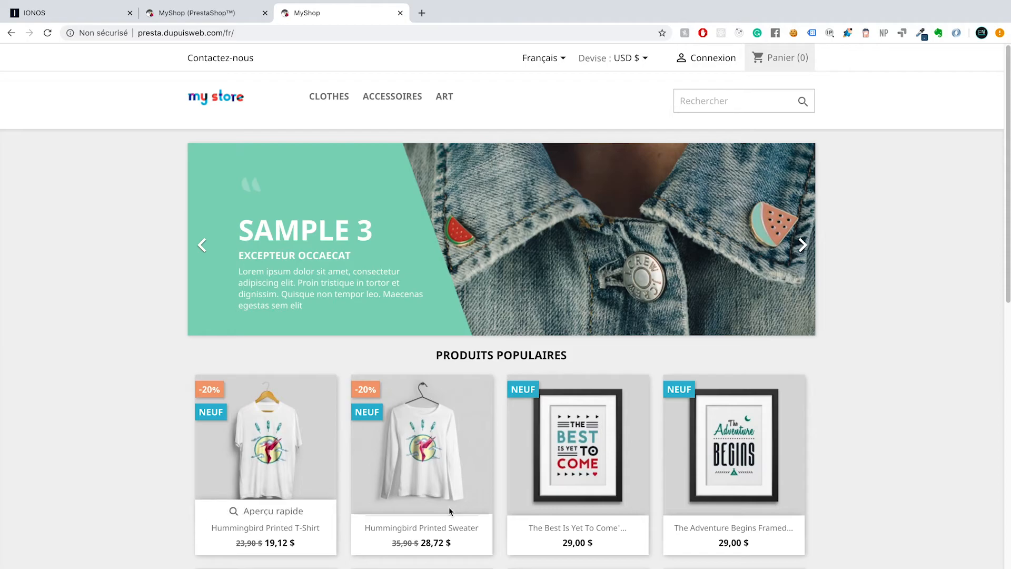
click(801, 245)
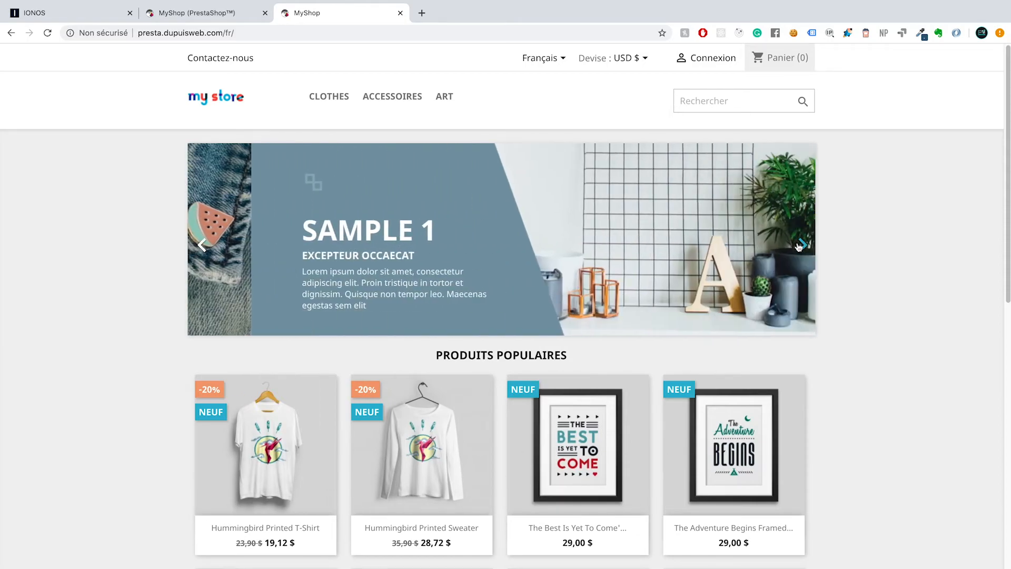
scroll(291, 467, down, 1)
scroll(291, 467, up, 1)
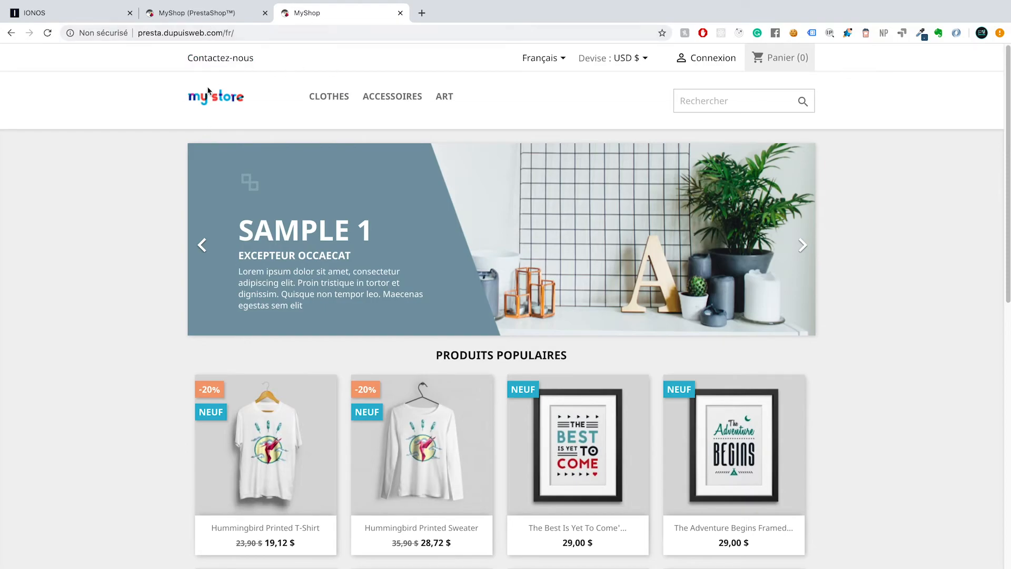
On the back-office login page, enter the administrator e-mail and password and sign in
click(186, 14)
click(436, 235)
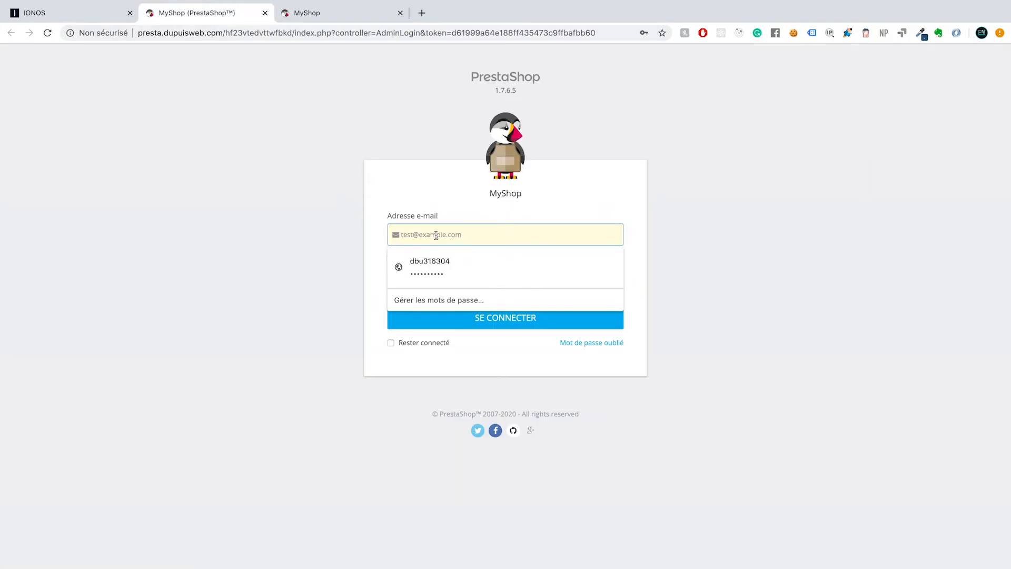
click(438, 258)
click(432, 274)
drag(494, 236, 347, 228)
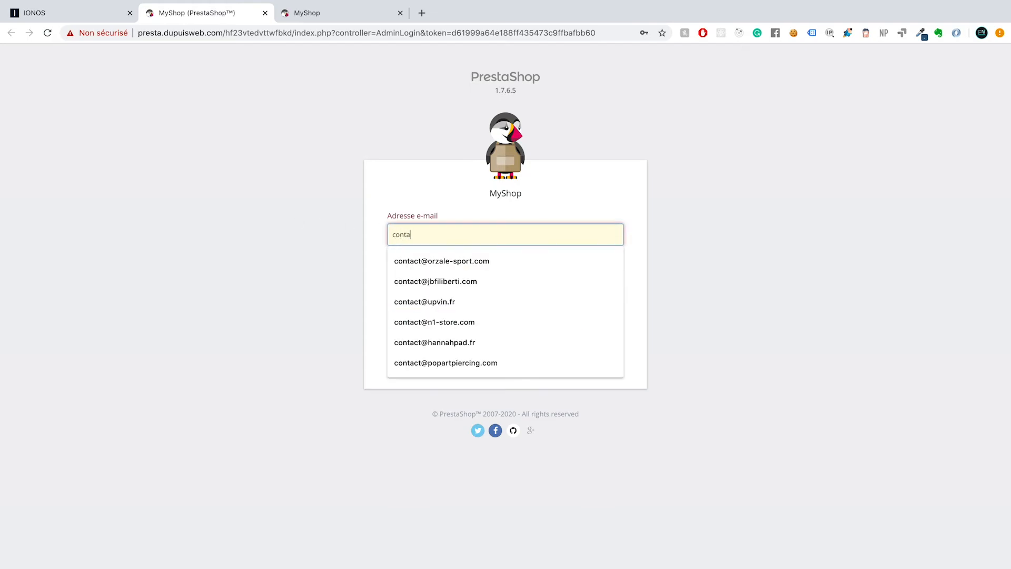
key(Tab)
text(*)
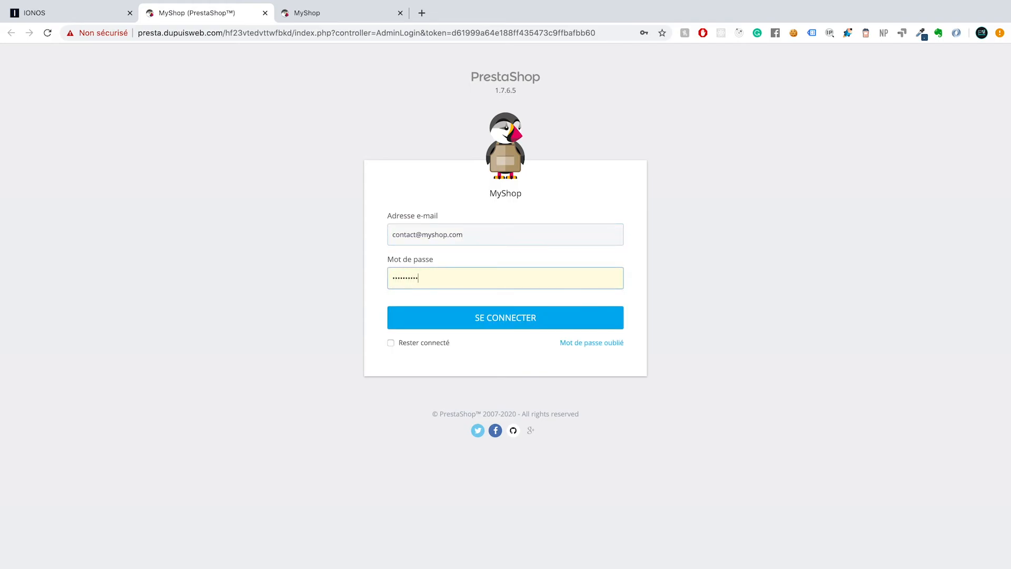
key(Return)
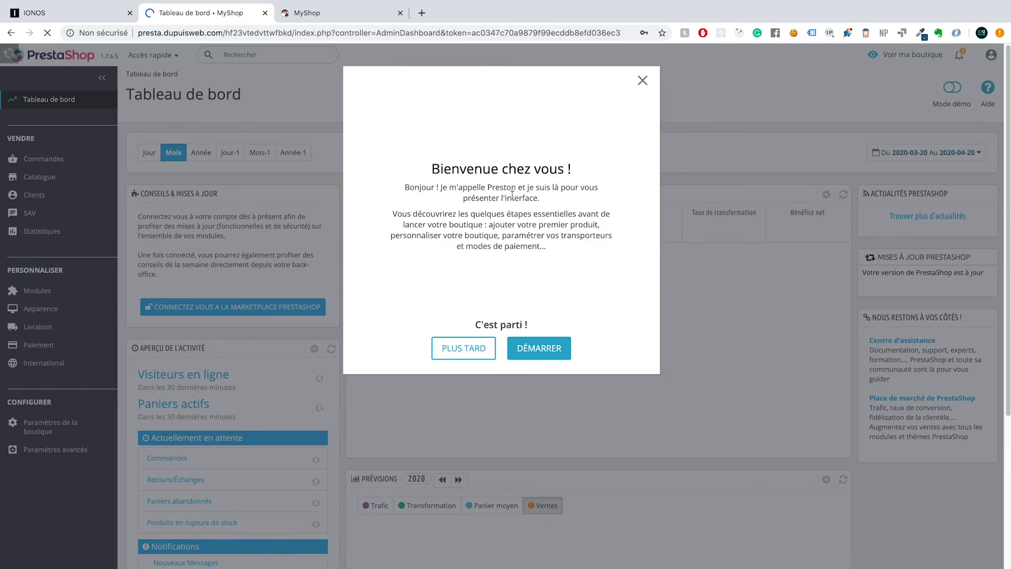
Dismiss the Bienvenue chez vous ! welcome window with PLUS TARD to reveal the dashboard
click(455, 350)
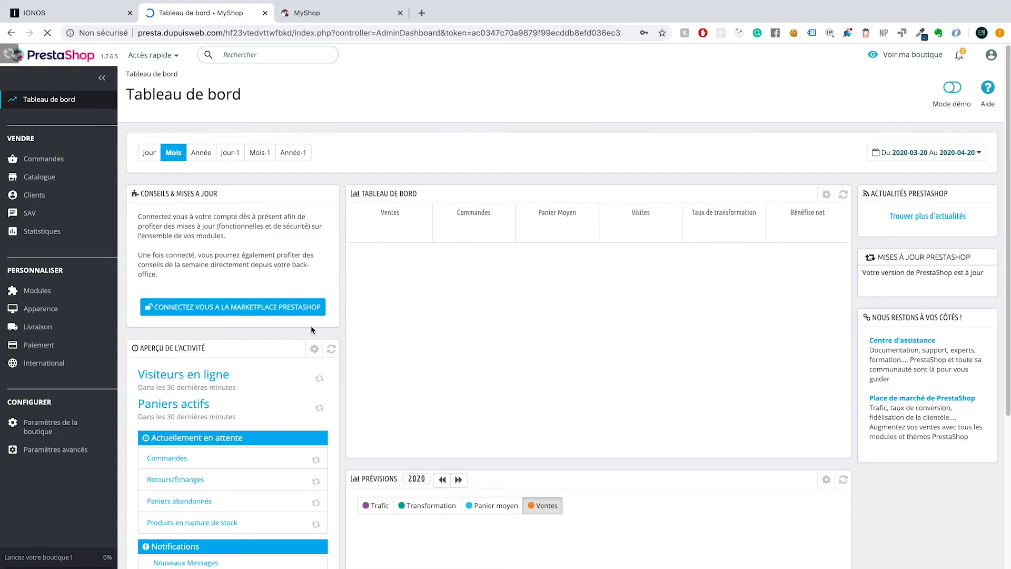
click(338, 13)
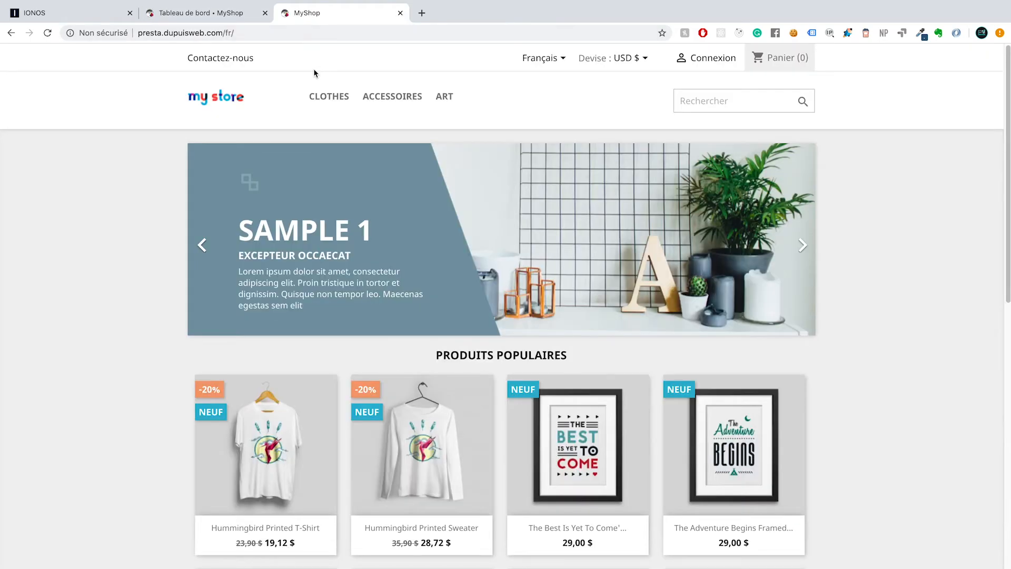
click(211, 12)
click(79, 14)
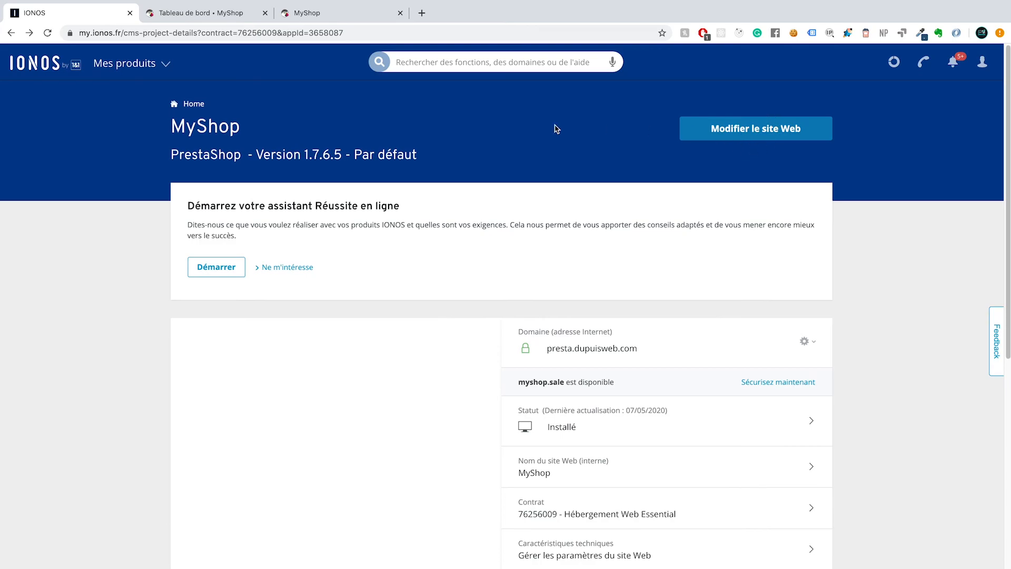
click(220, 18)
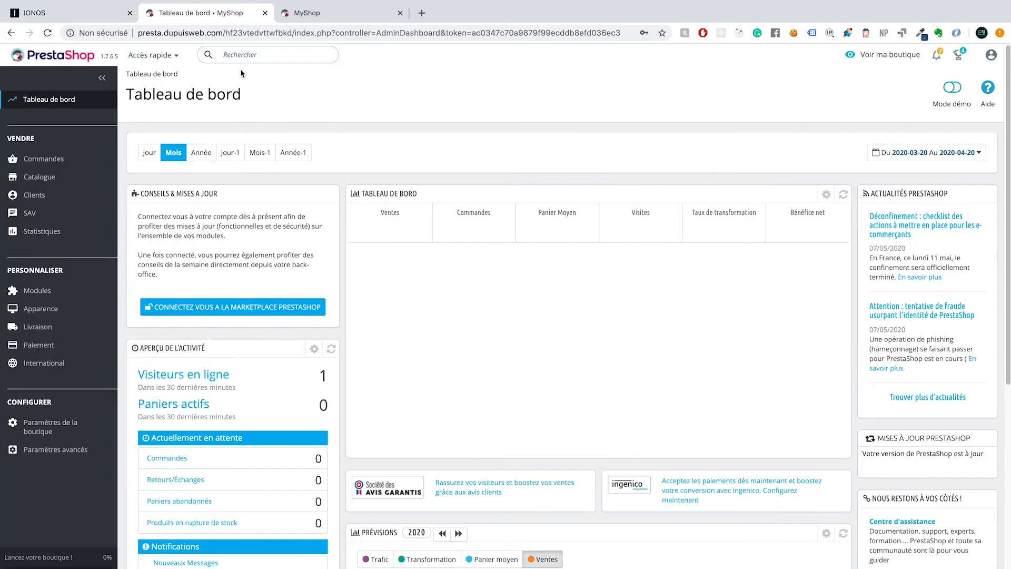
click(77, 18)
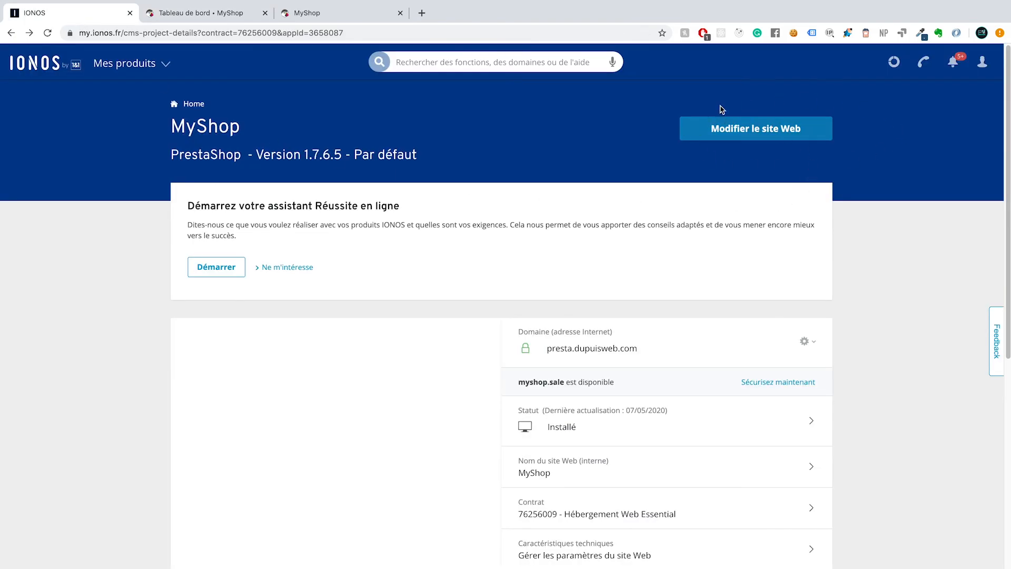
click(205, 18)
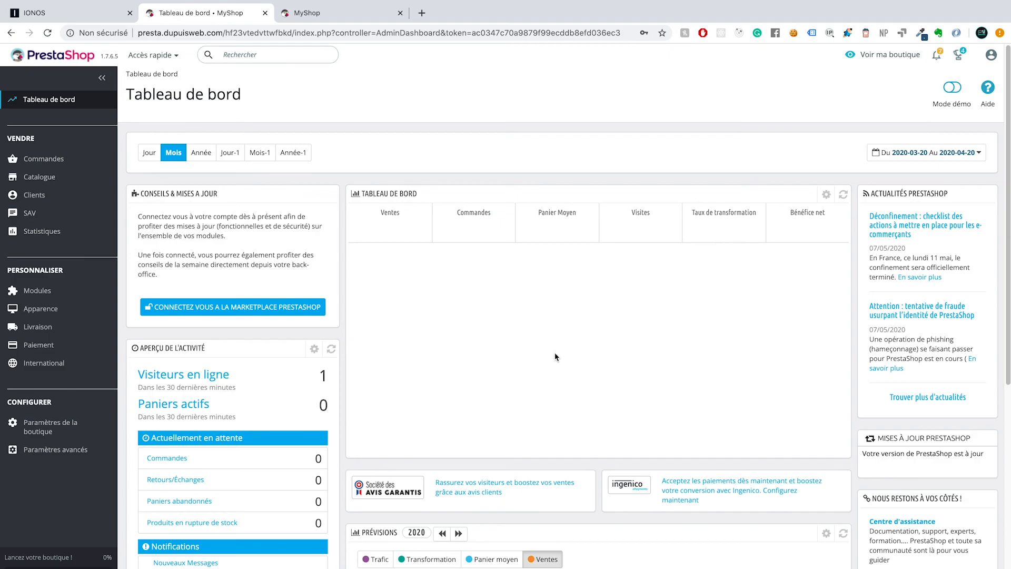